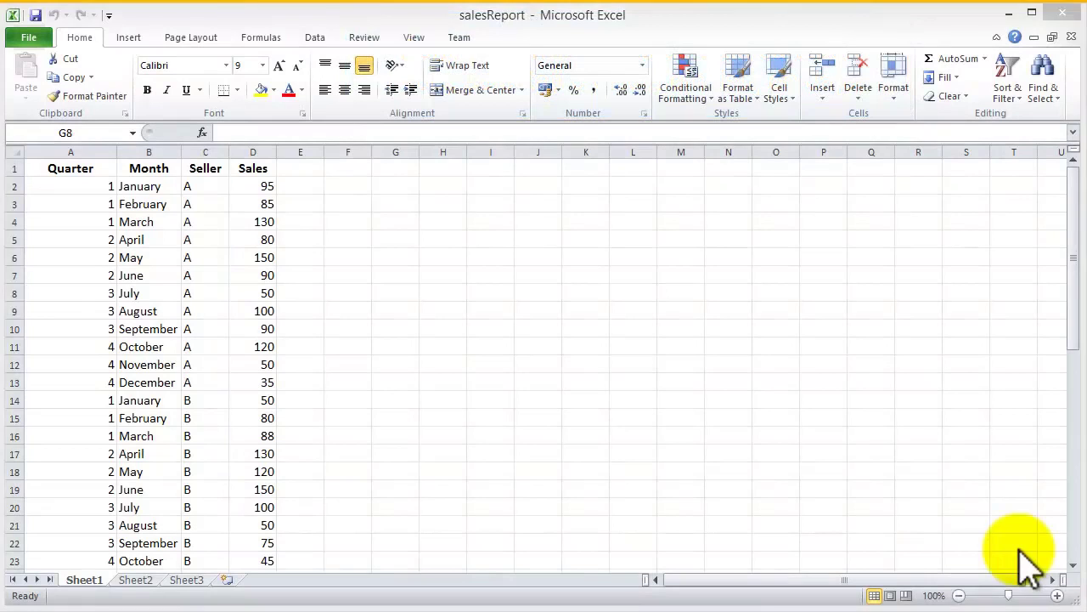
Format A1:D49 as a table with headers, using a light style with a black header row.
click(34, 167)
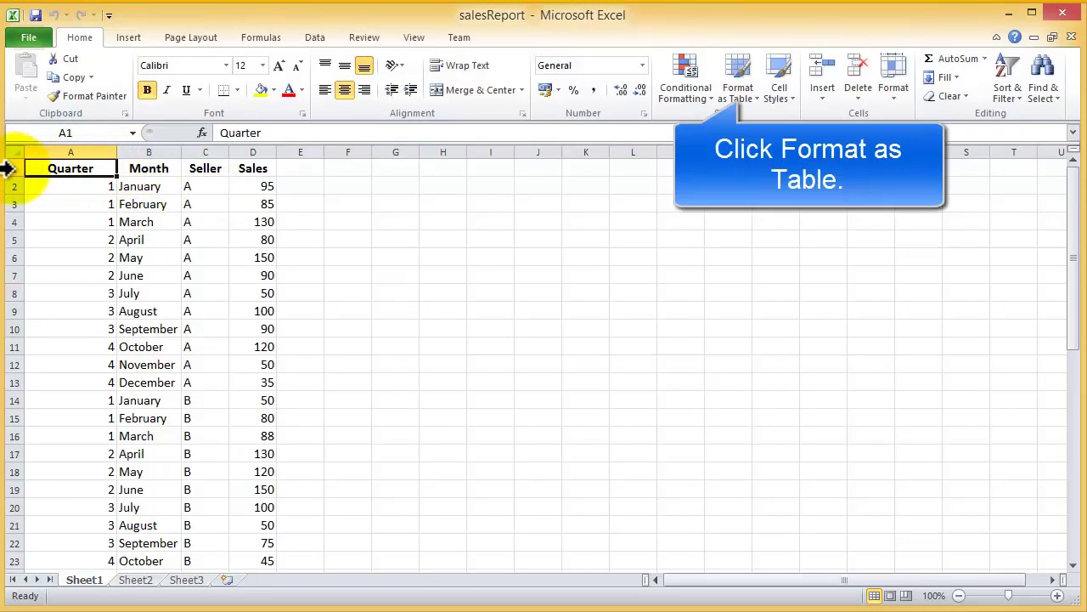
click(751, 110)
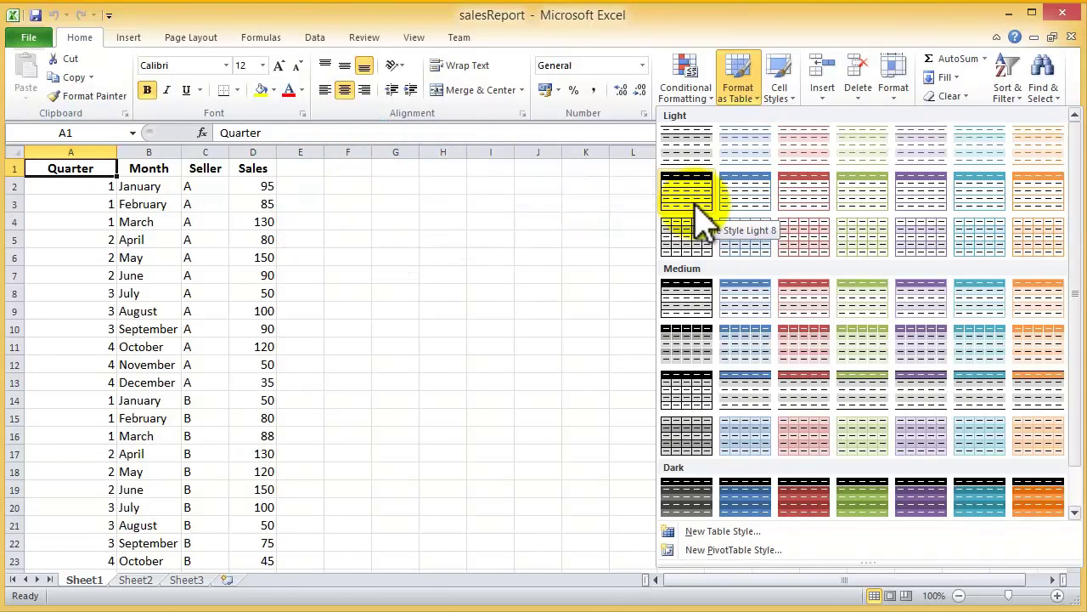
click(694, 197)
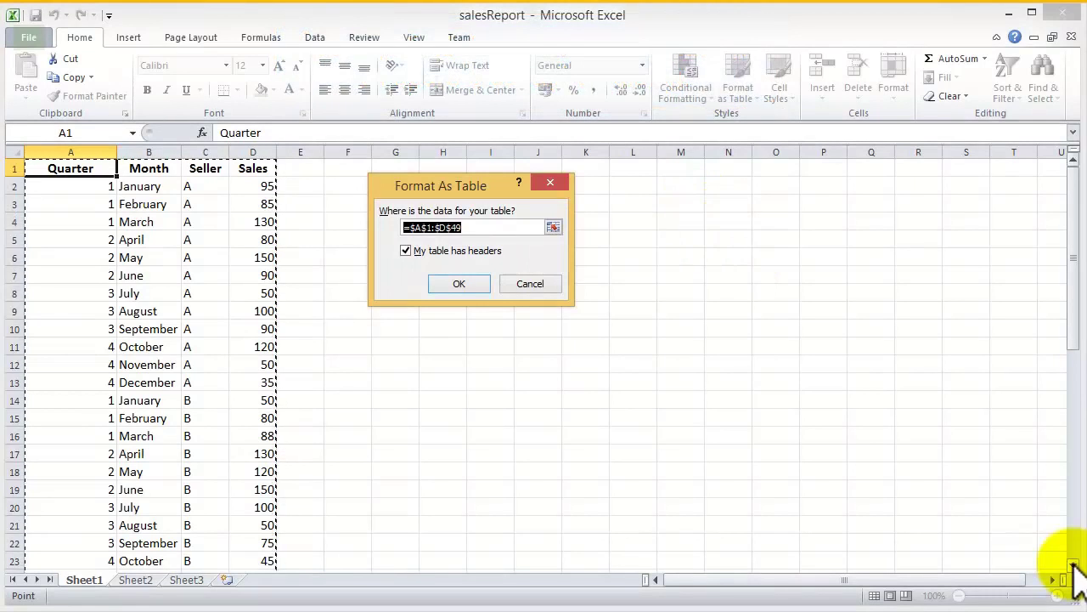
drag(1075, 567, 1075, 567)
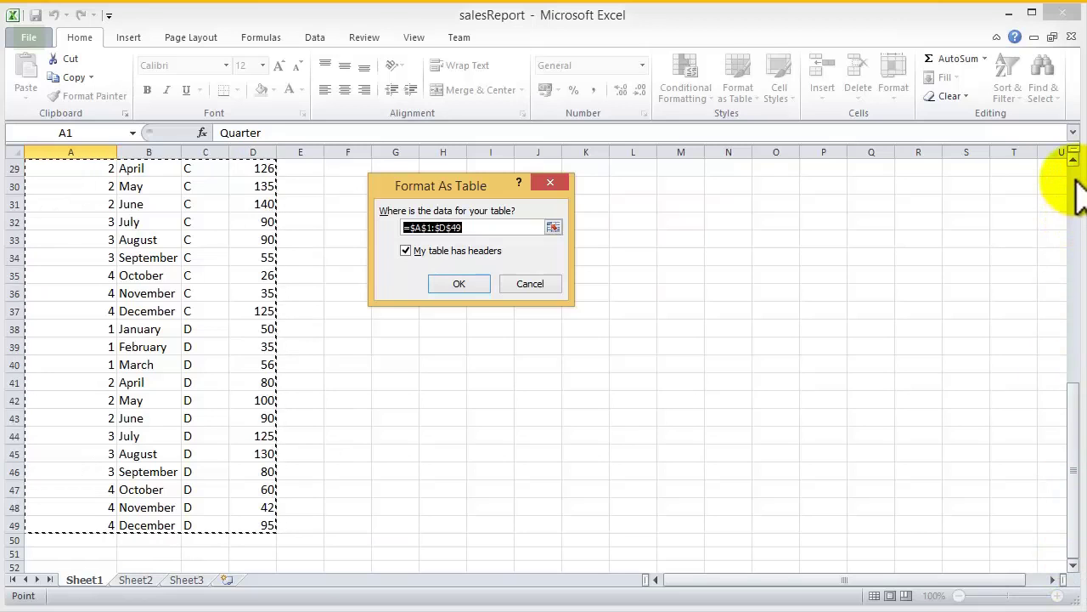
scroll(1077, 189, down, 1)
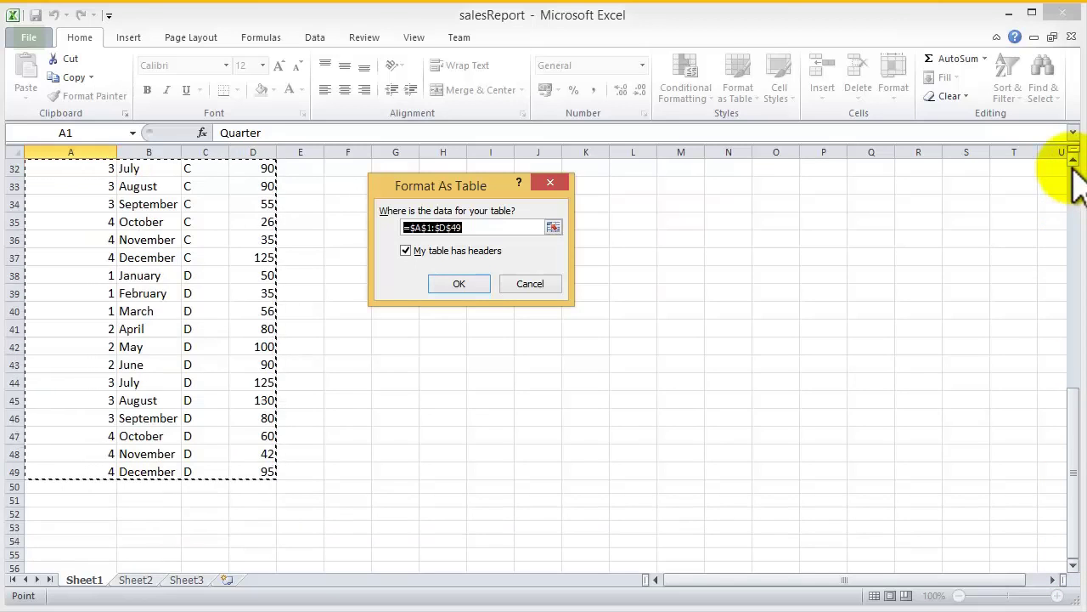
scroll(1073, 170, up, 10)
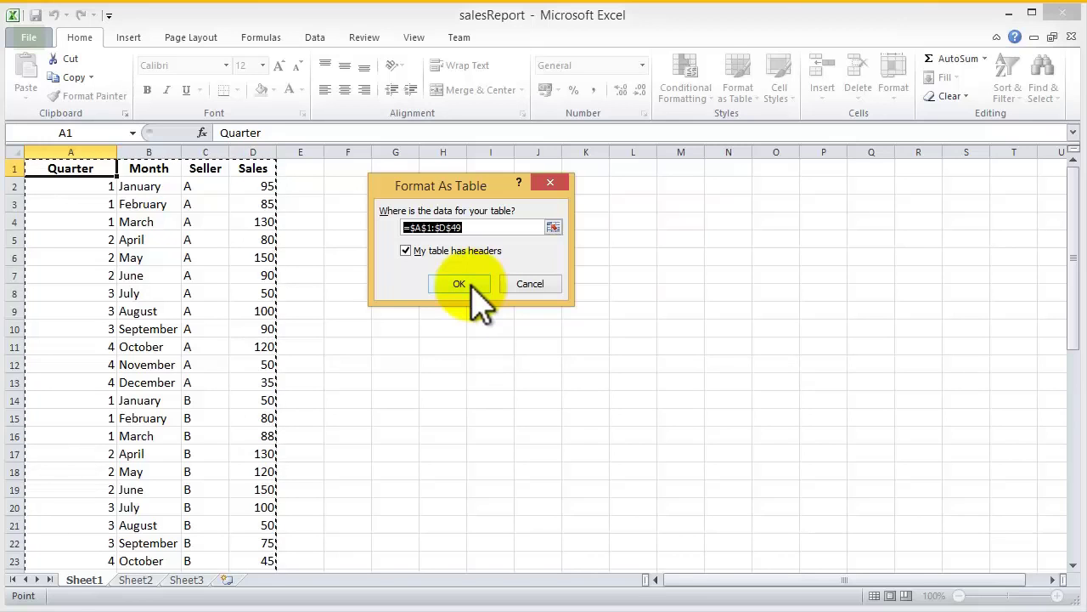
click(472, 281)
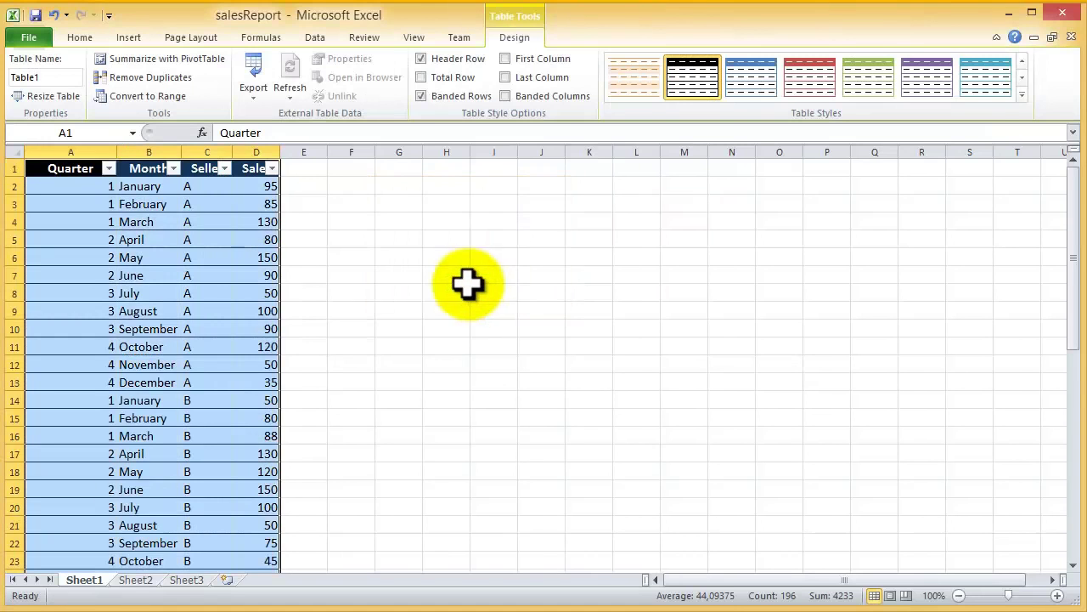
Widen the Month column and autofit the Seller and Sales columns to their headers.
click(467, 289)
drag(181, 146, 190, 146)
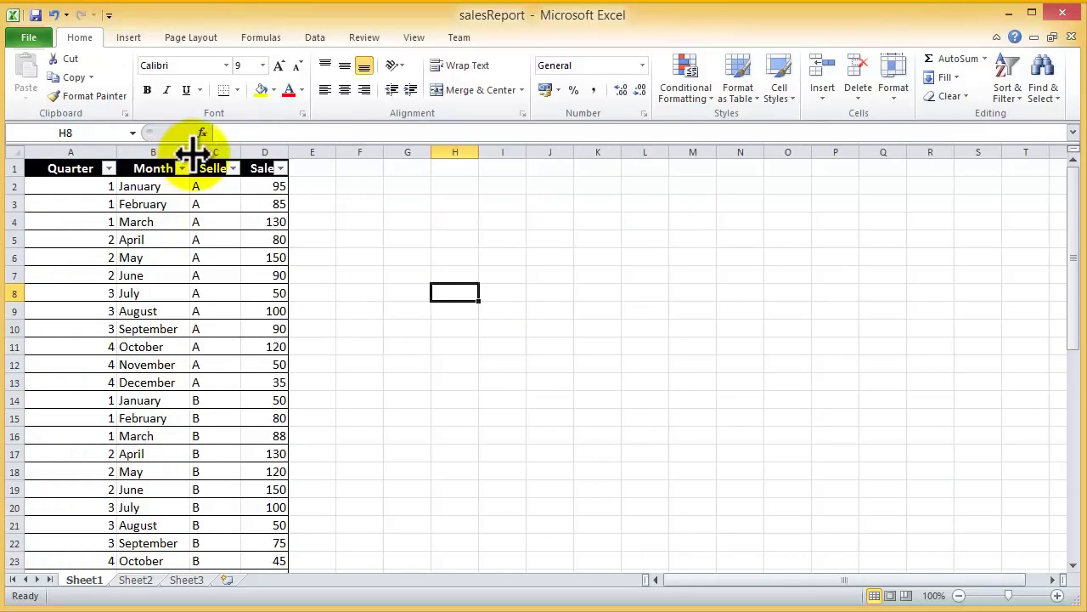
double_click(240, 146)
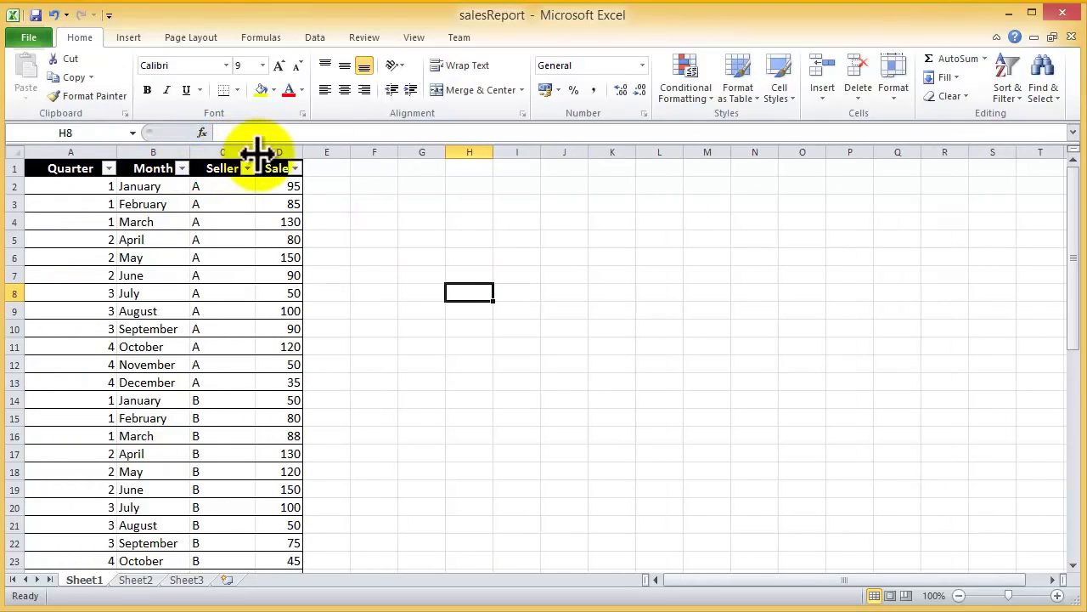
double_click(303, 146)
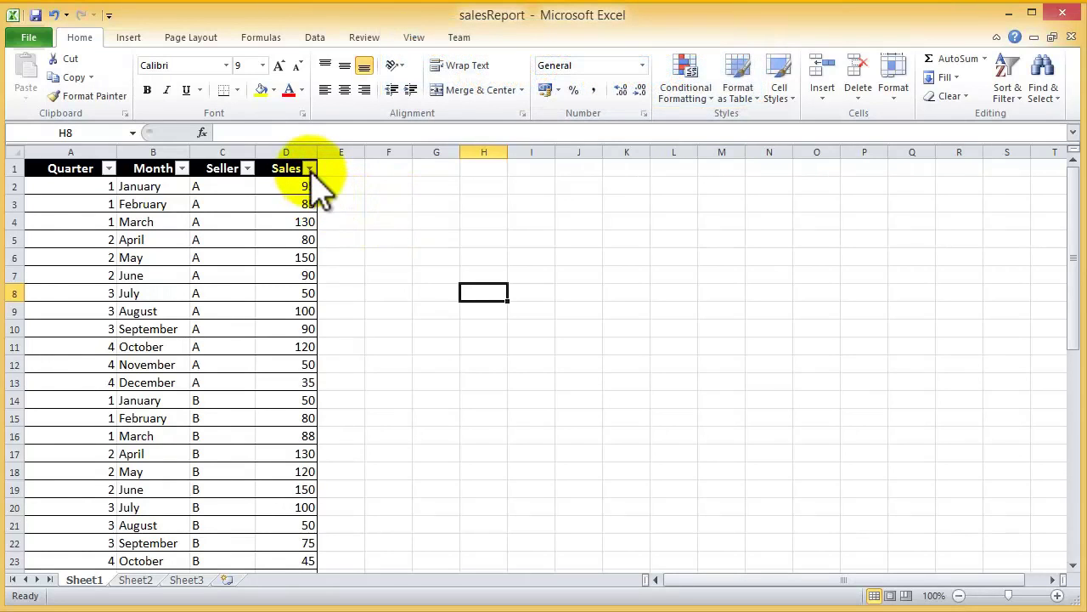
Sort the table by Sales ascending, then descending so 150 is on top.
click(310, 169)
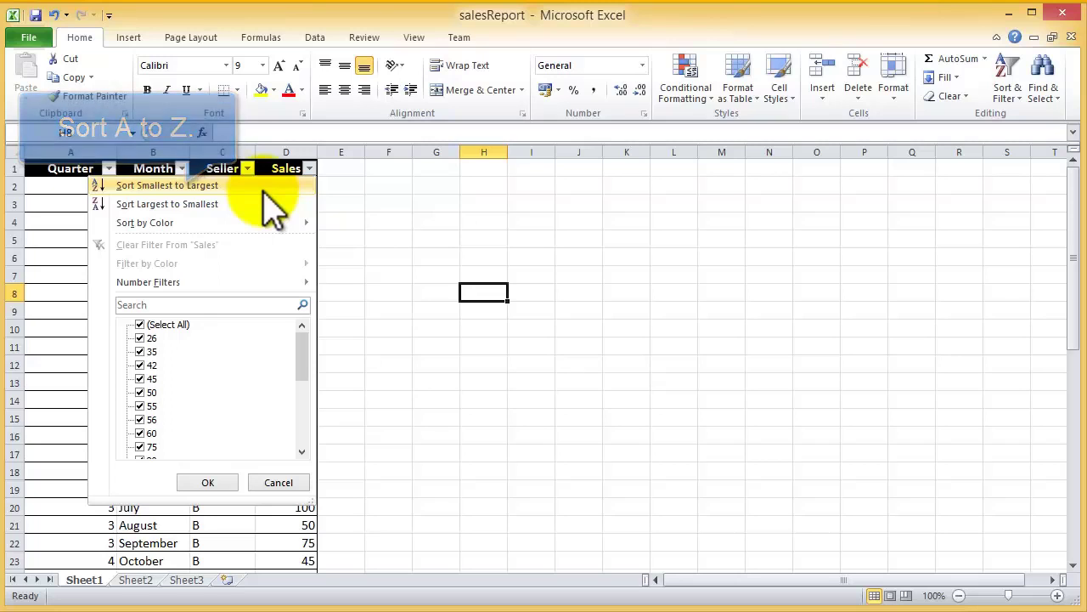
click(197, 186)
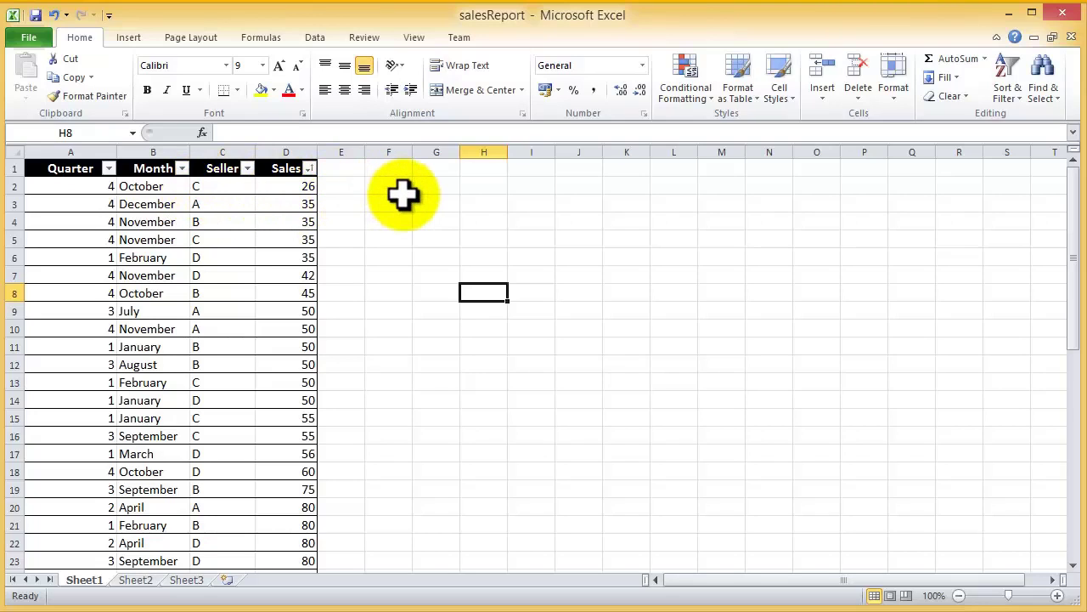
click(309, 168)
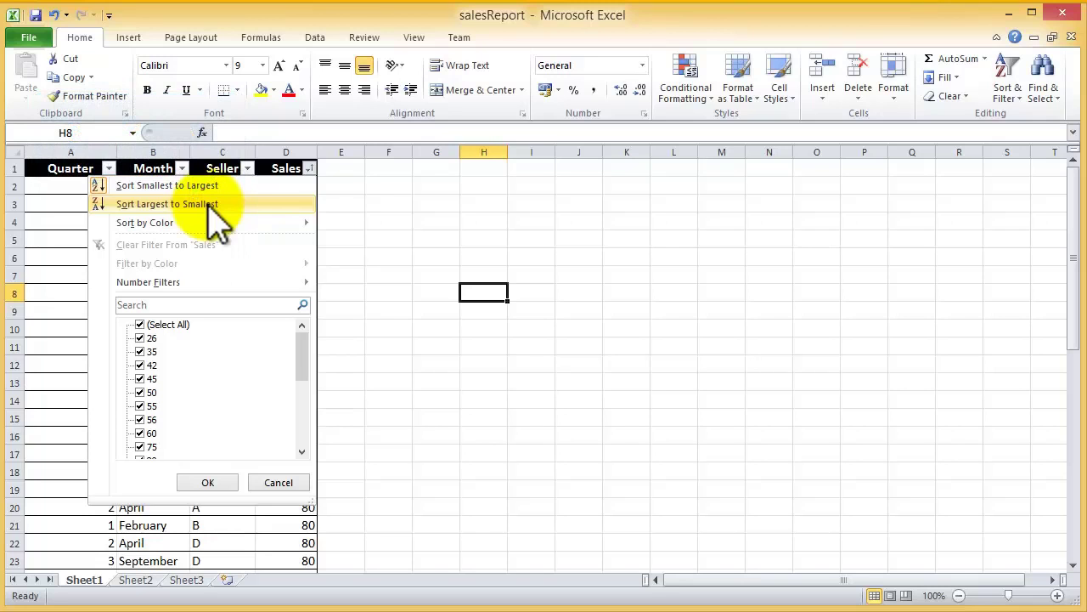
click(209, 203)
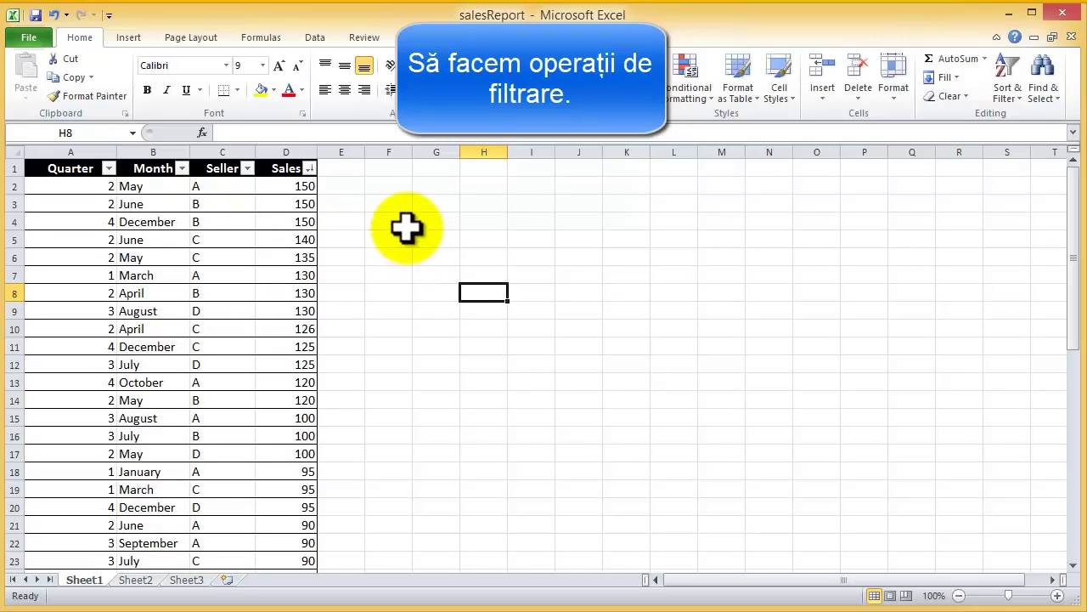
click(248, 169)
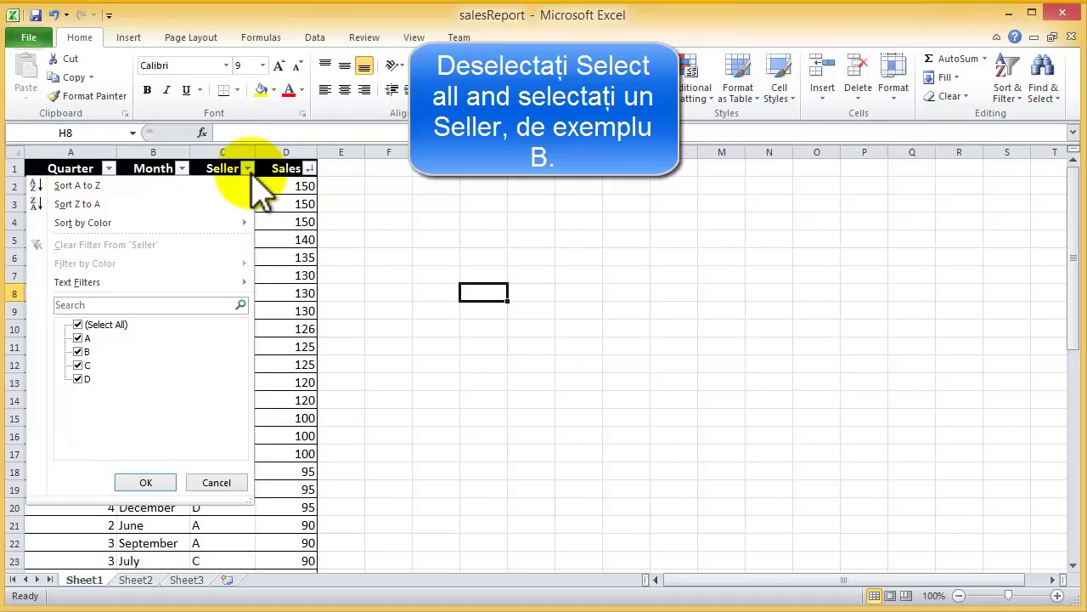
click(77, 324)
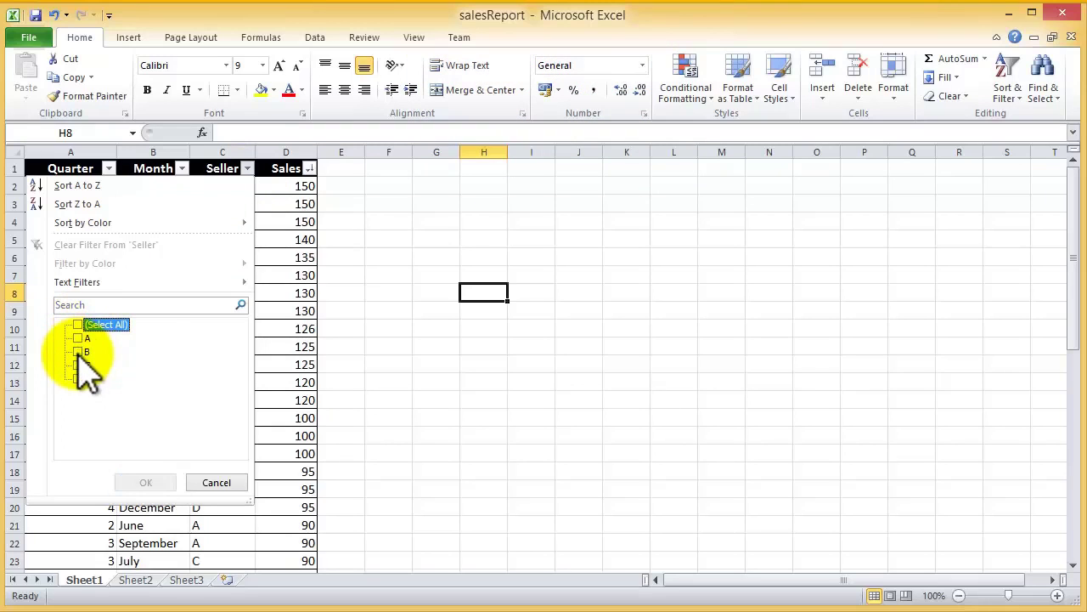
click(78, 352)
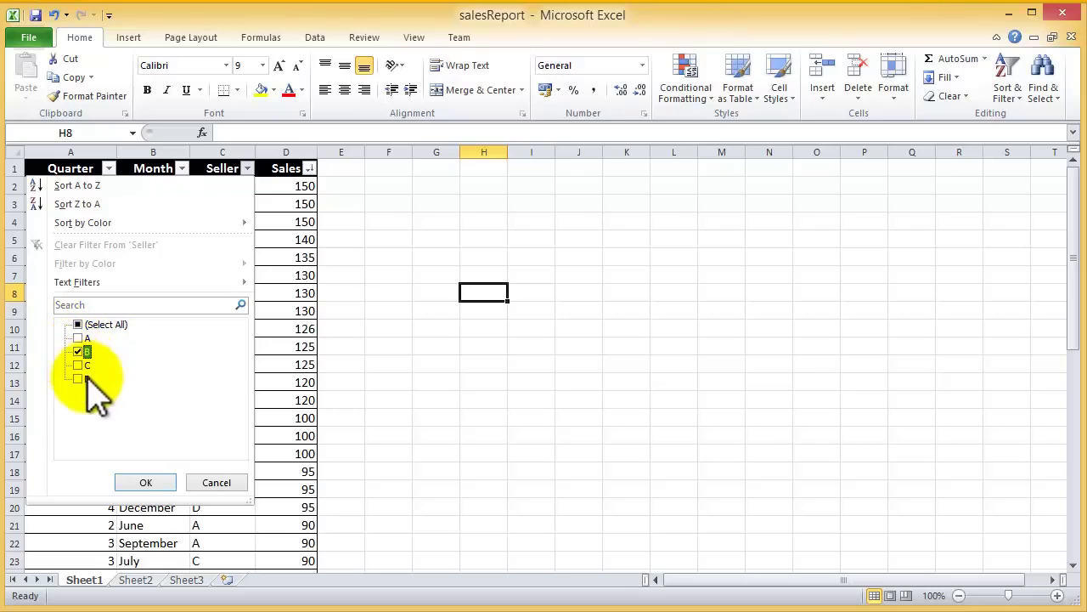
click(146, 482)
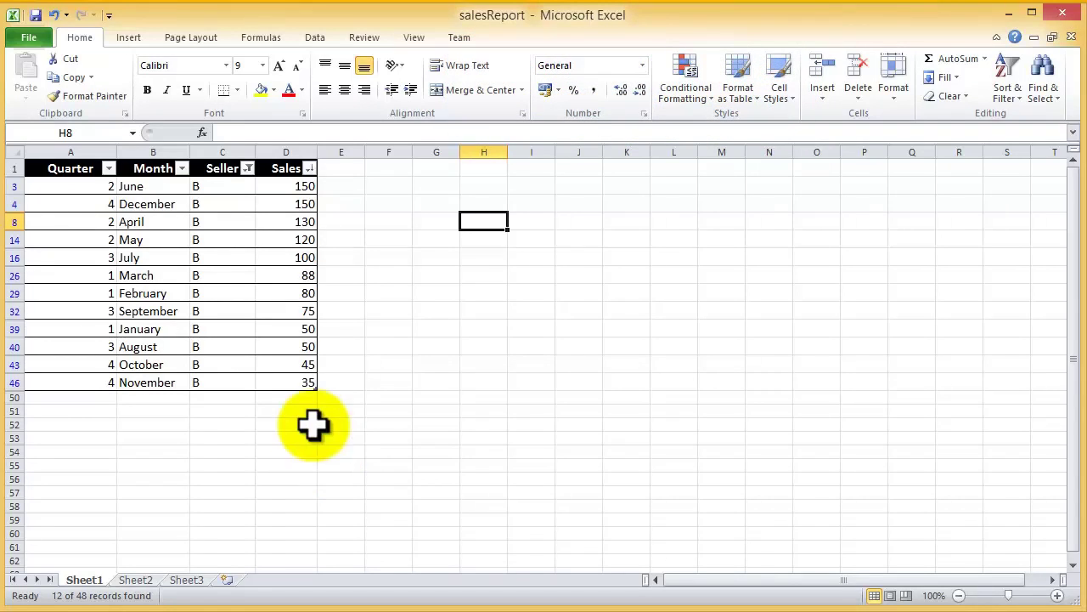
click(248, 168)
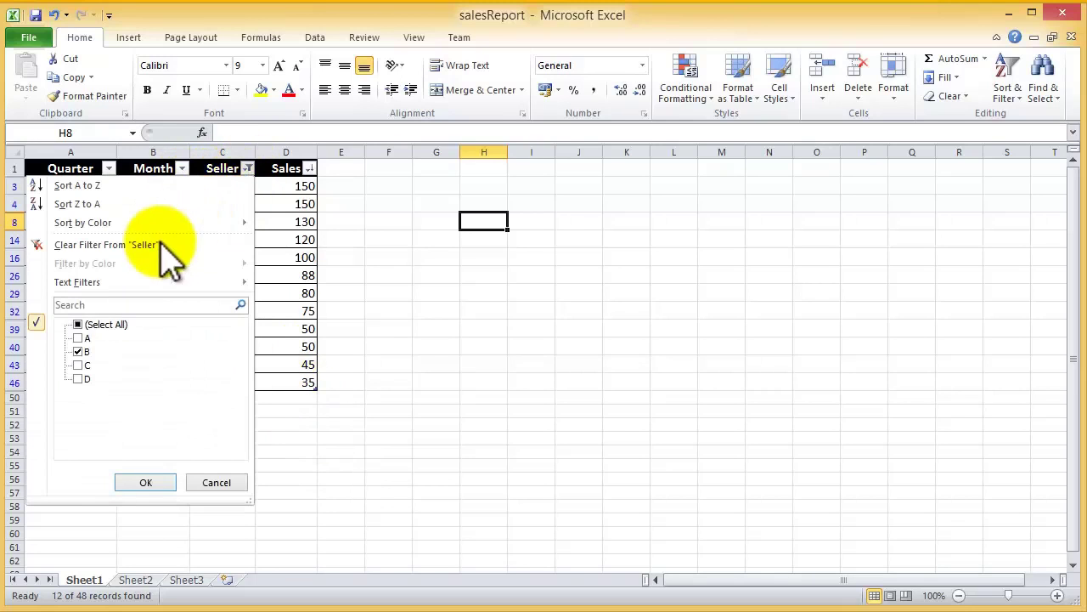
click(77, 325)
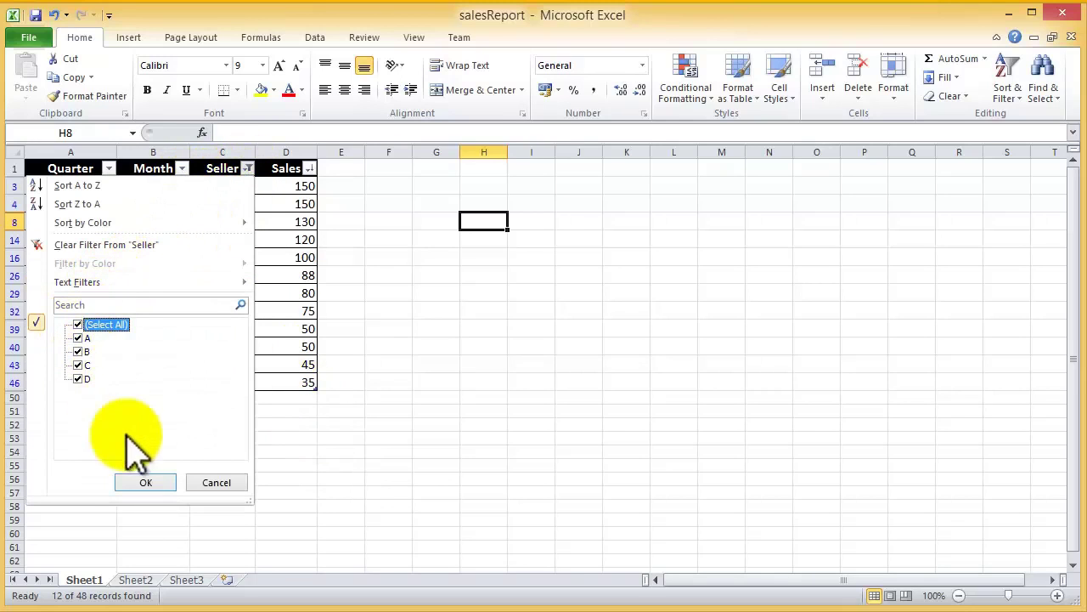
click(146, 483)
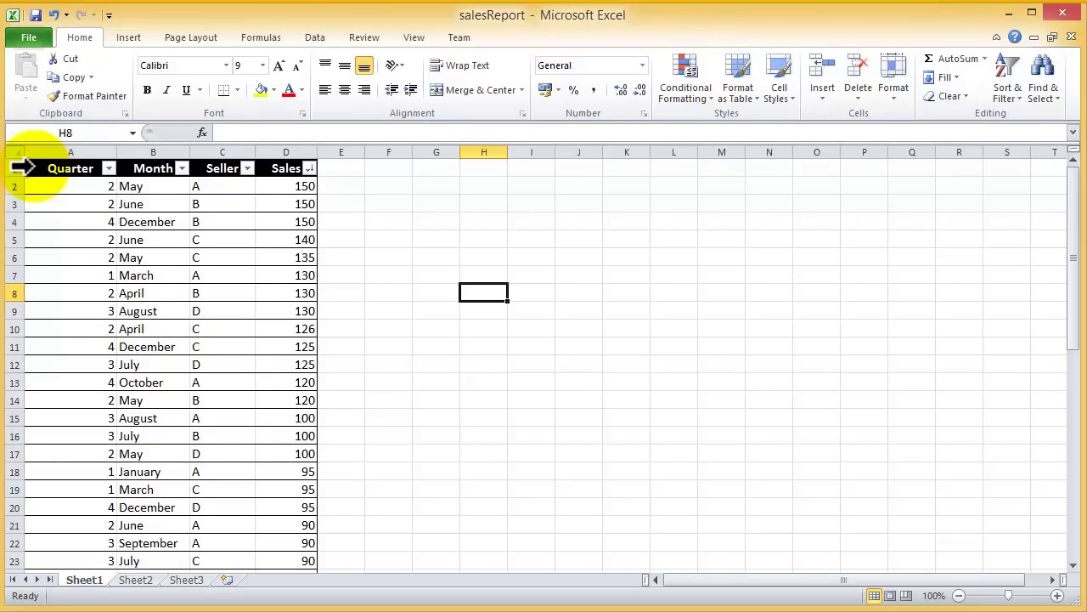
Bring the table's last row into view, select the Sales value in D49, and show the table design options.
click(1074, 544)
click(1074, 544)
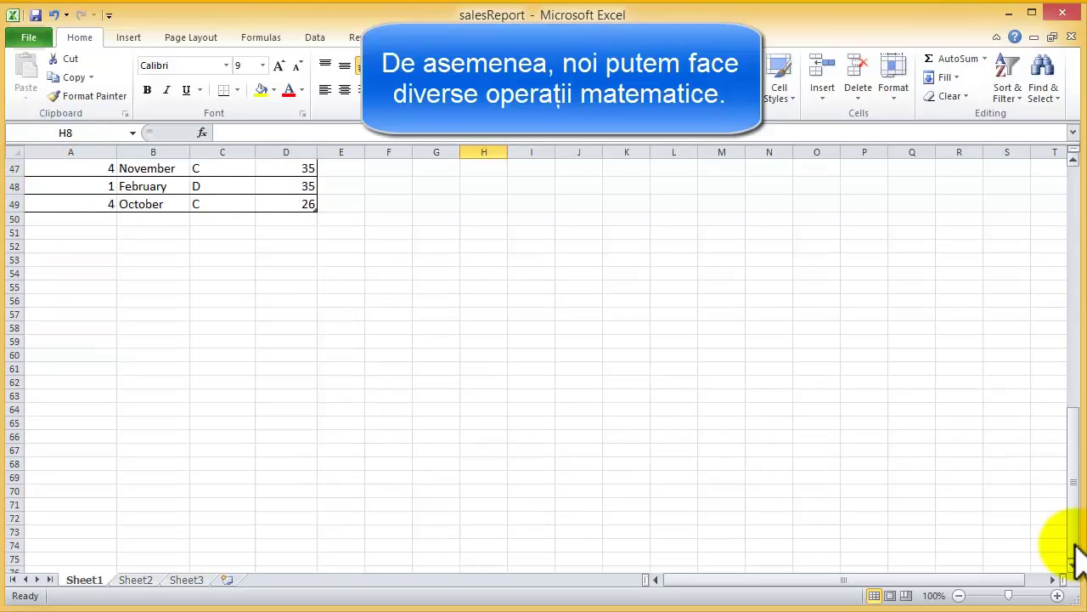
click(1072, 160)
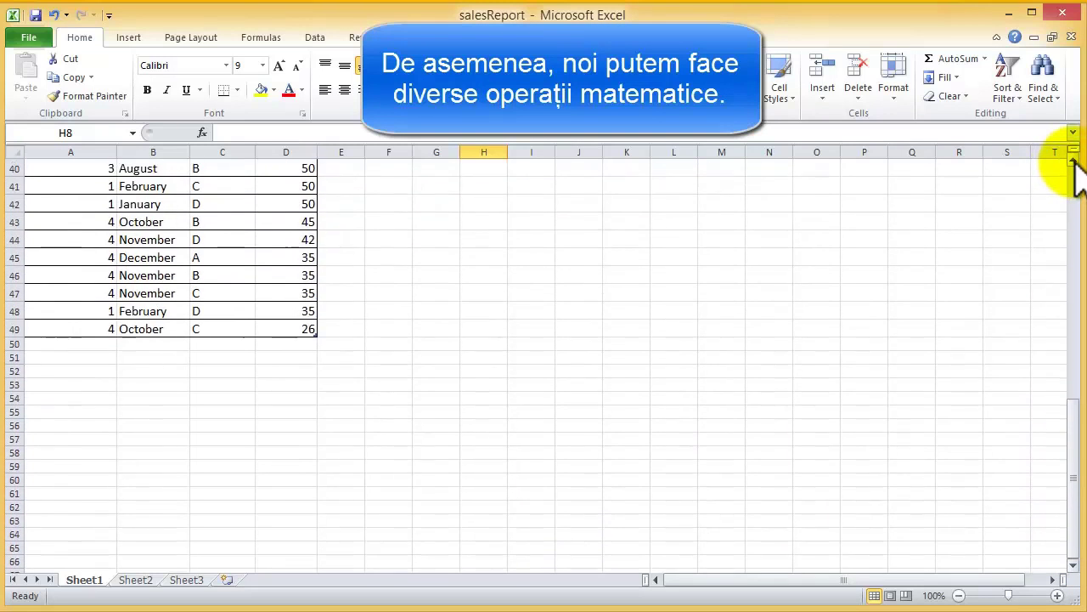
click(1073, 161)
click(284, 347)
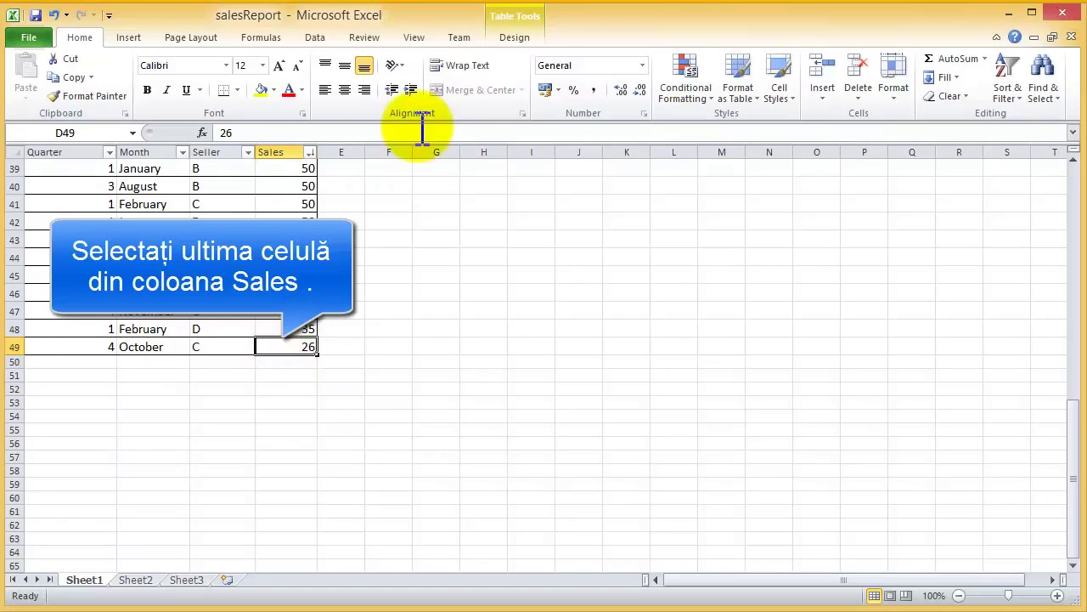
click(515, 38)
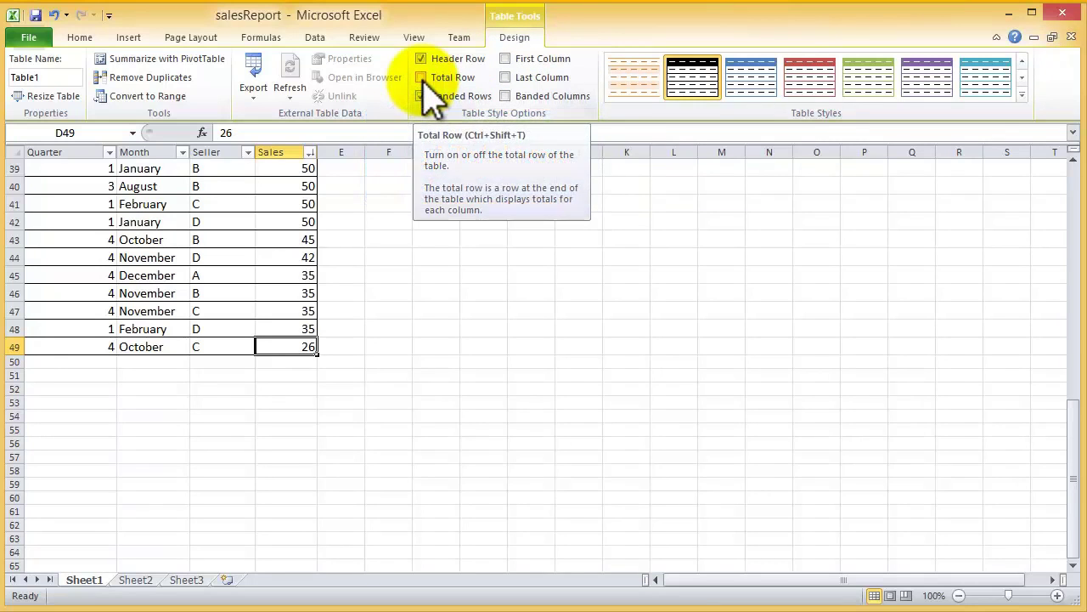
Add a Total row to the table and set the Sales total in D50 to Average.
click(425, 81)
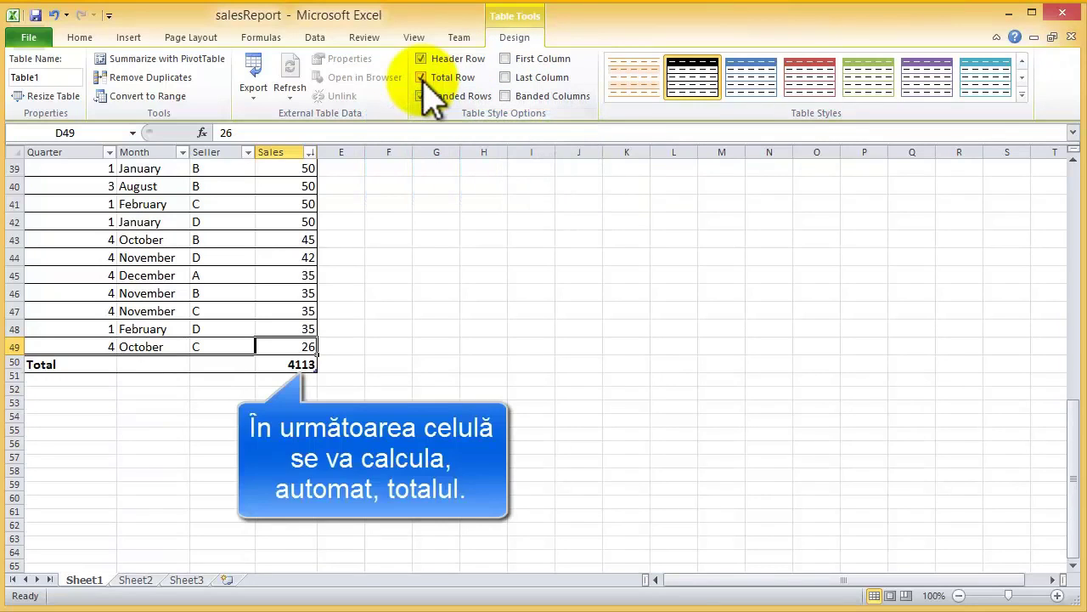
click(299, 364)
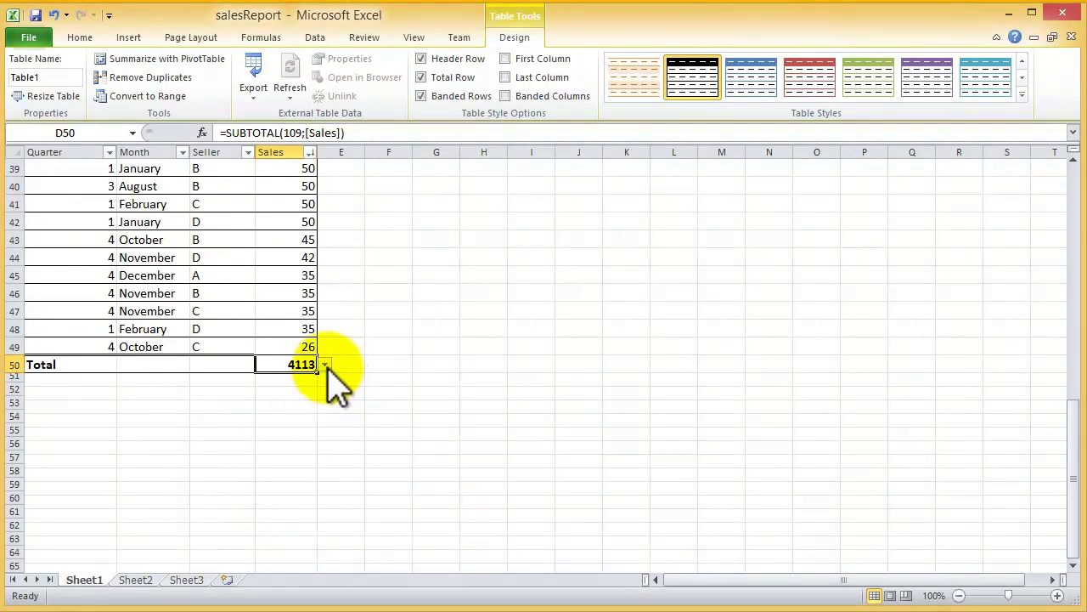
click(324, 364)
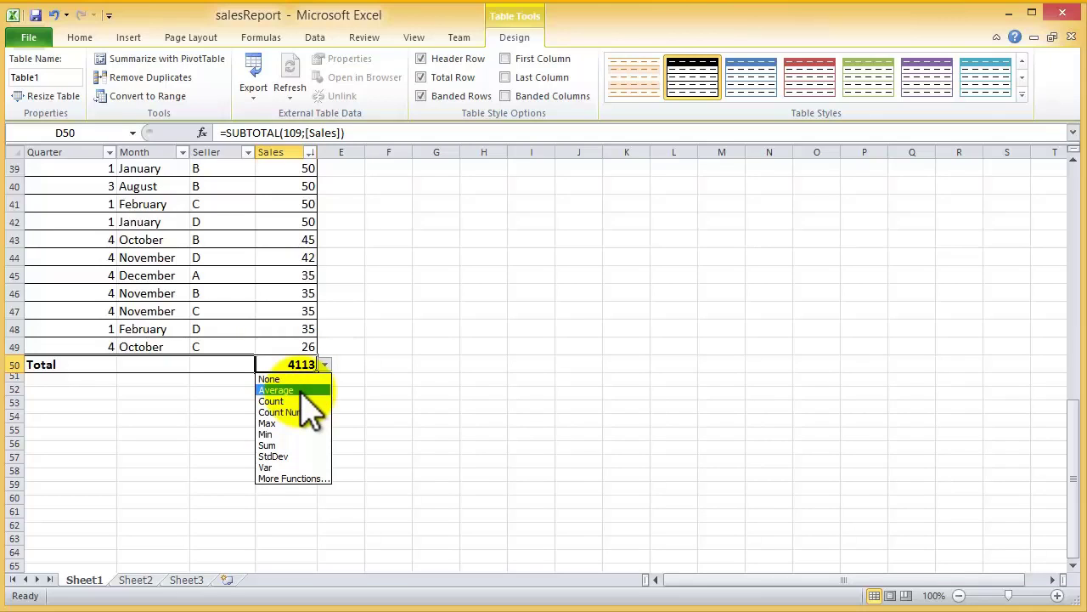
click(300, 392)
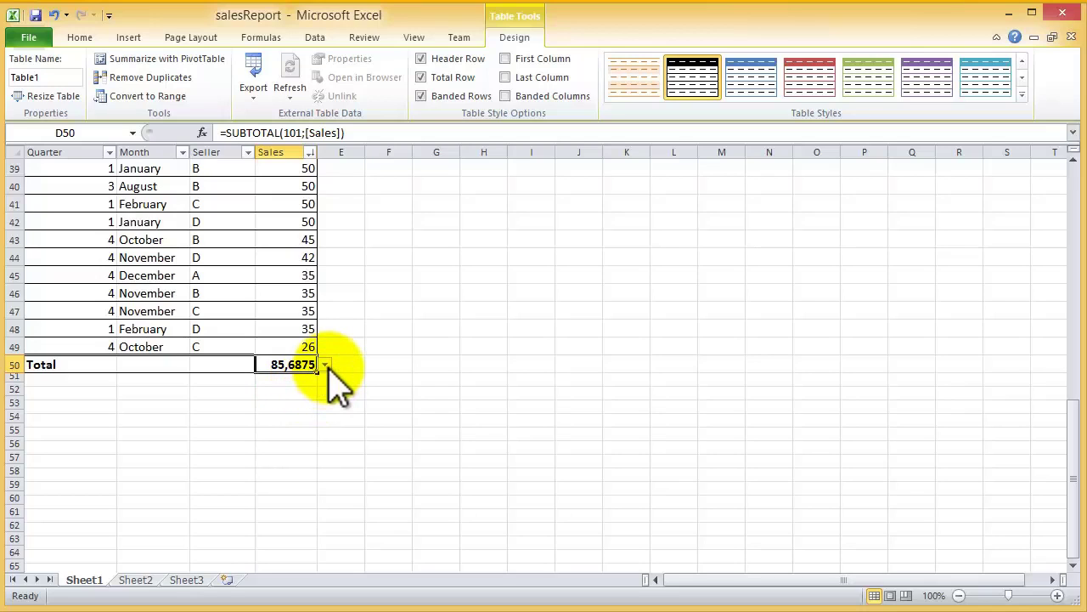
Switch the Sales total to Max, then to Min, showing 26.
click(325, 367)
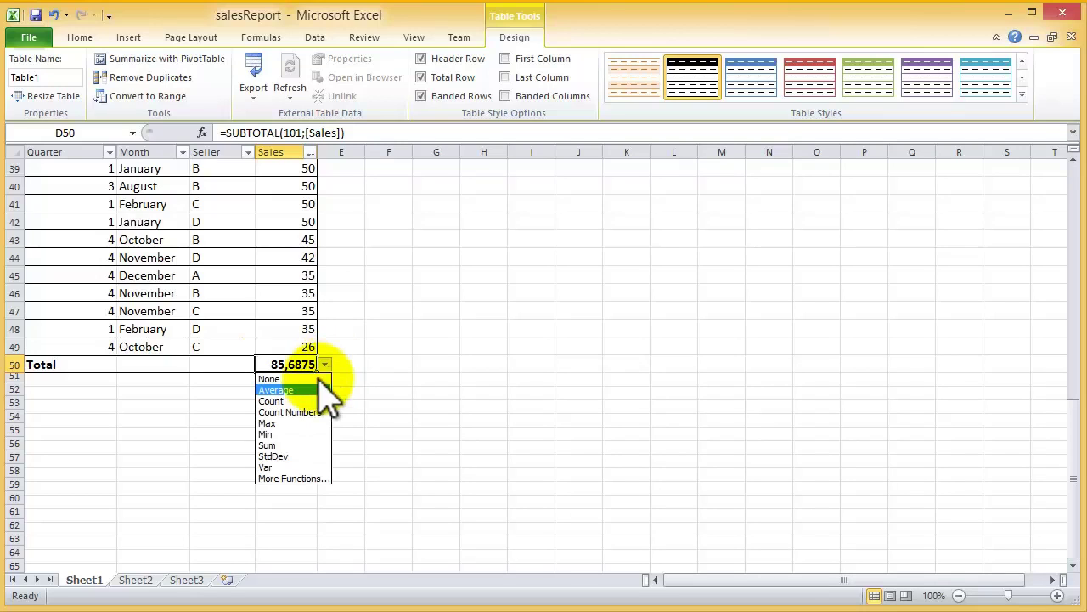
click(280, 424)
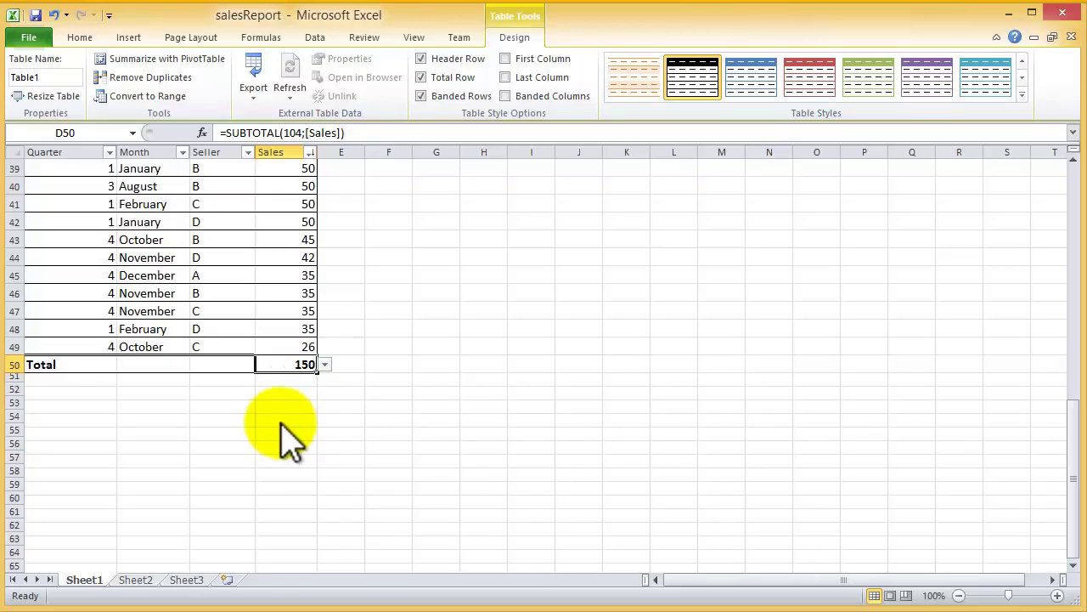
click(326, 365)
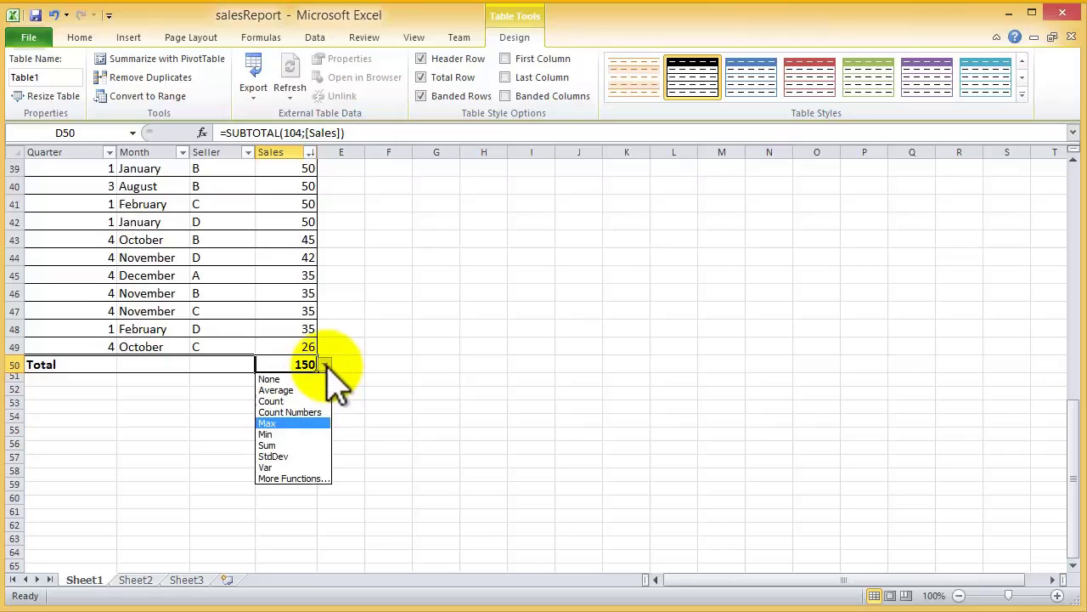
click(284, 434)
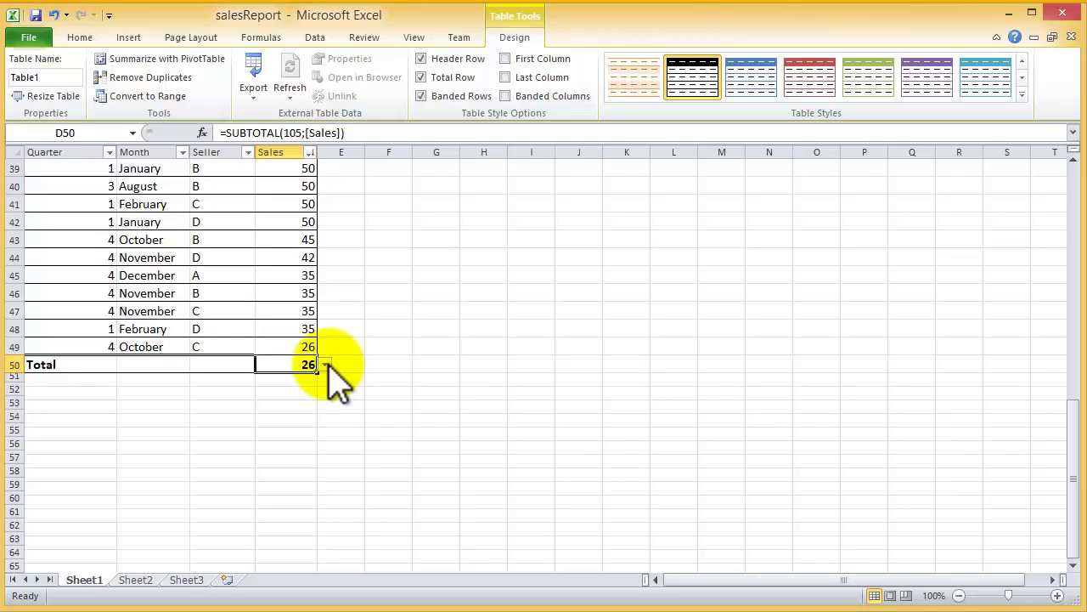
click(325, 366)
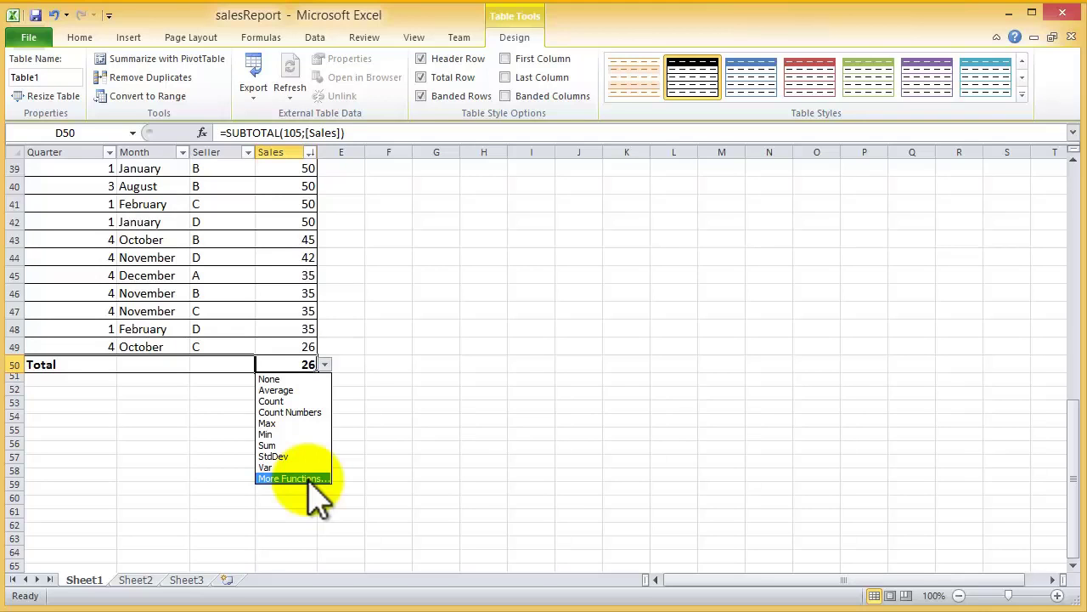
Apply the black-banded table style and set the Sales total back to Sum, showing 4113.
click(293, 478)
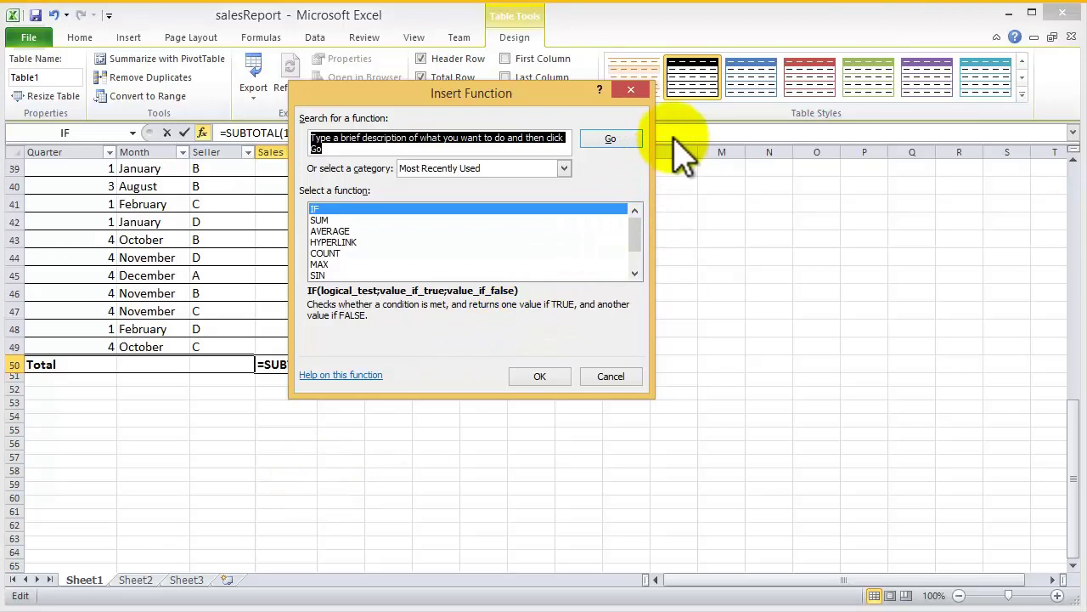
click(632, 91)
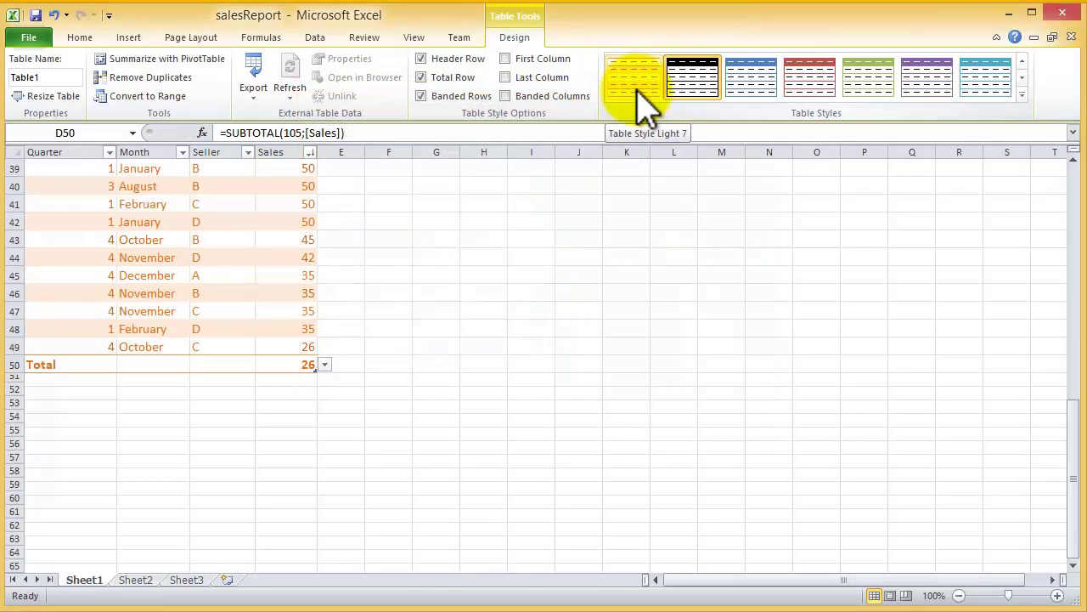
click(675, 90)
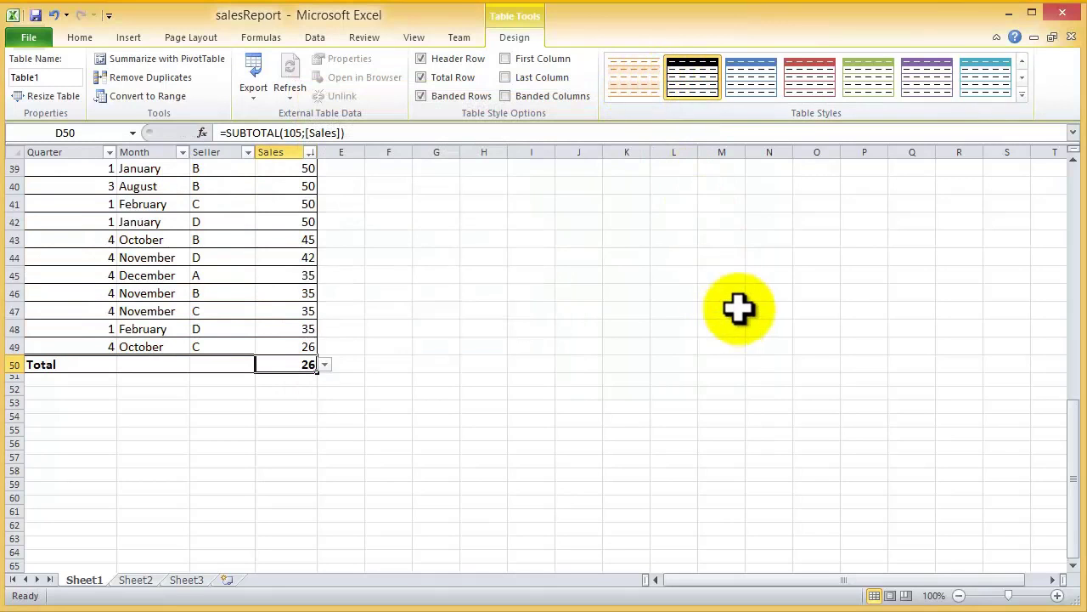
click(325, 364)
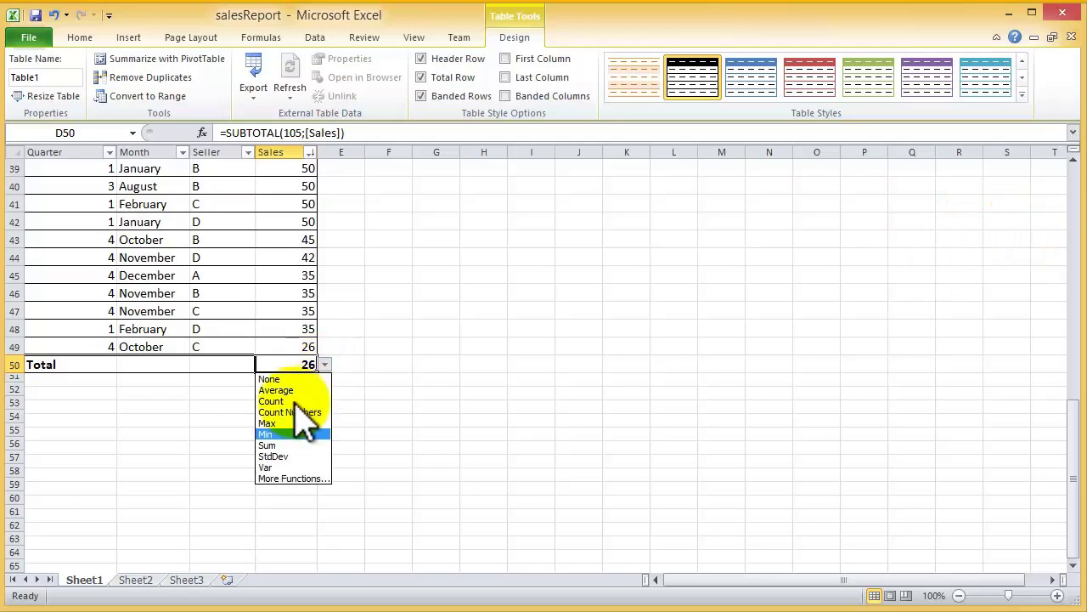
click(270, 445)
Filter the Seller column to seller B only, leaving 12 of 48 records totalling 1073.
click(280, 435)
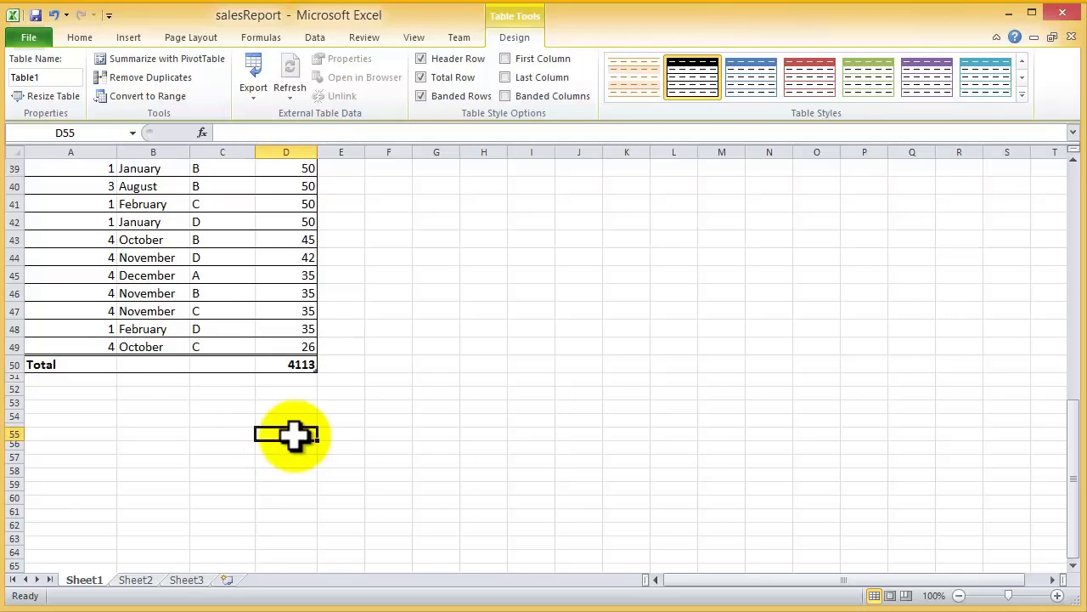
double_click(1072, 159)
double_click(1073, 160)
drag(1072, 159, 1072, 160)
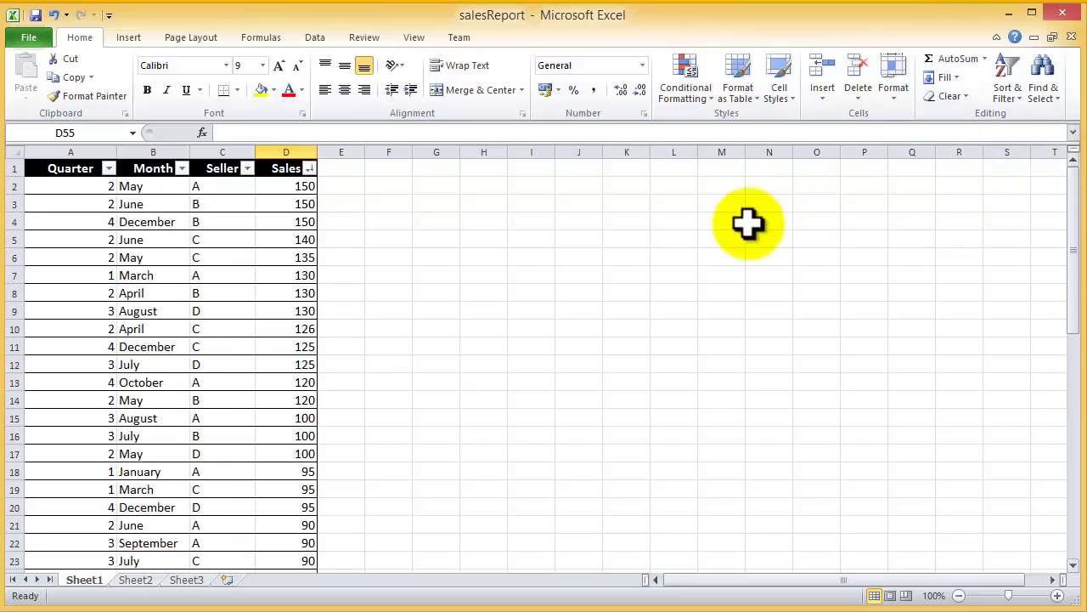
click(247, 169)
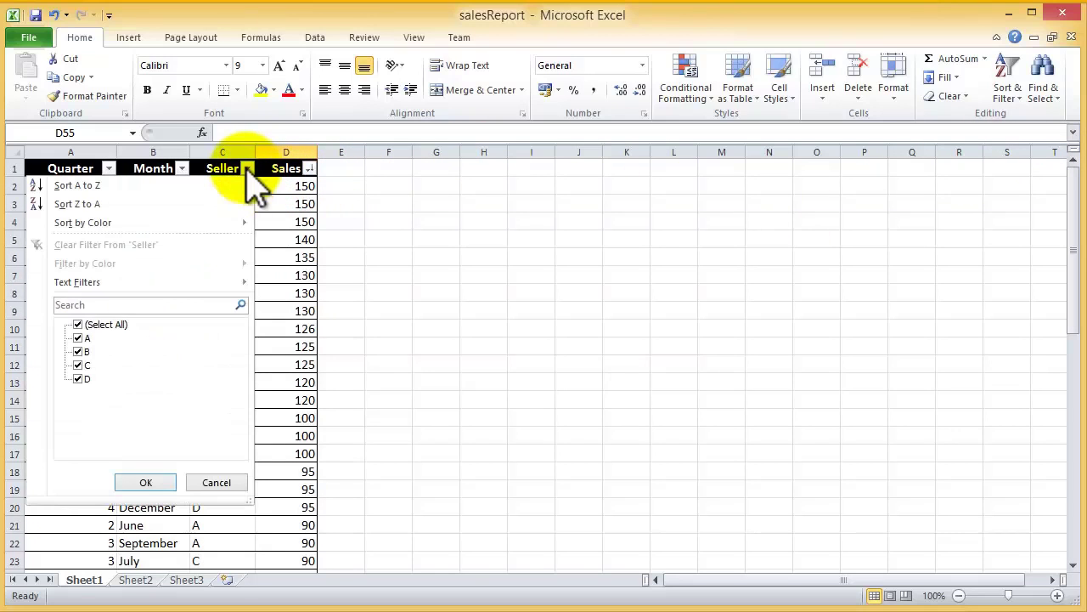
click(79, 325)
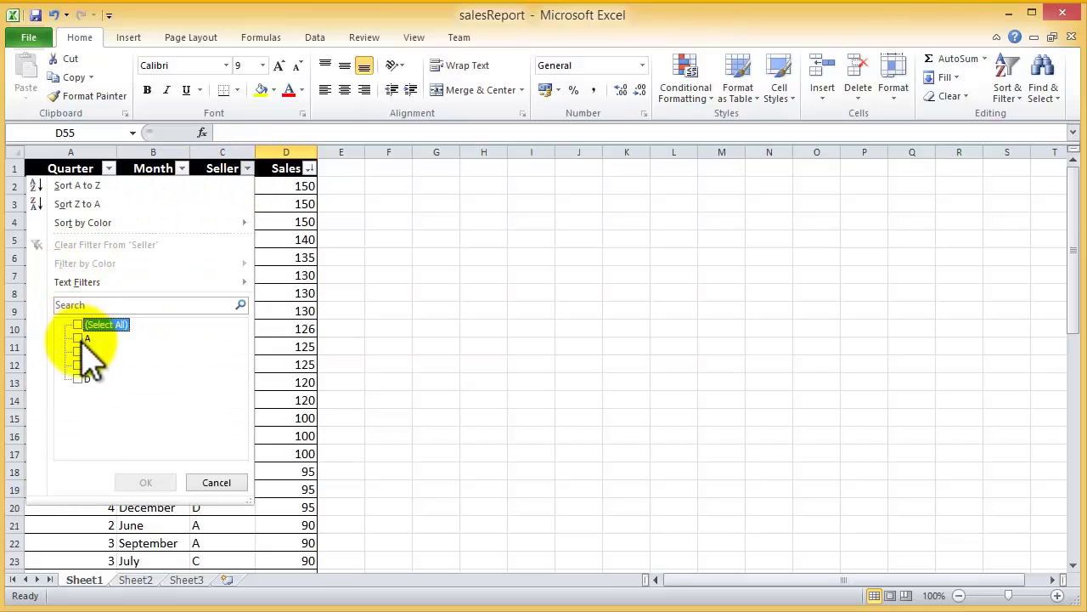
click(78, 351)
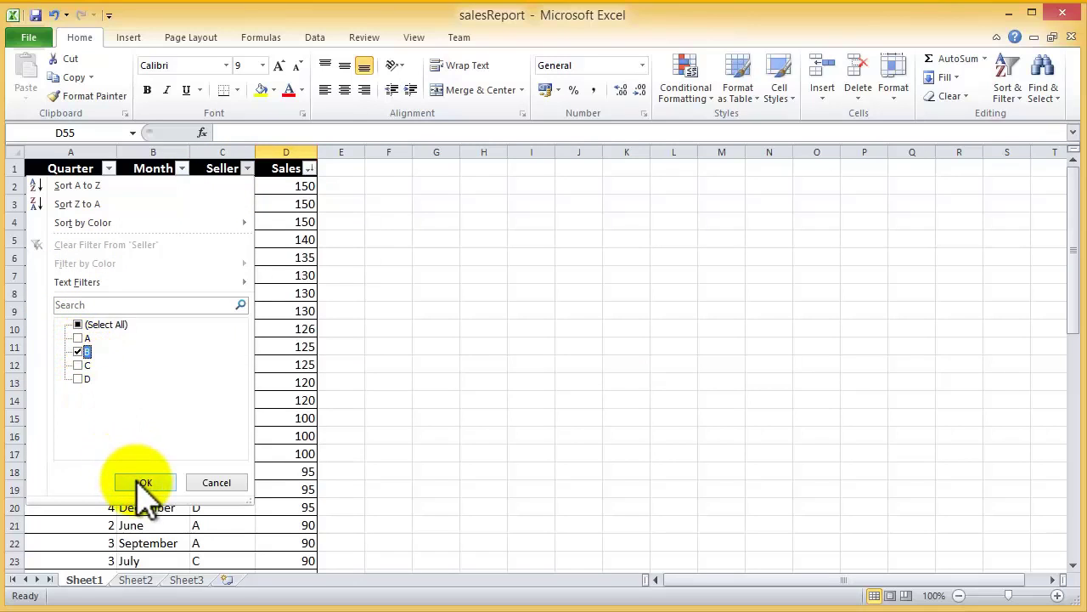
click(143, 482)
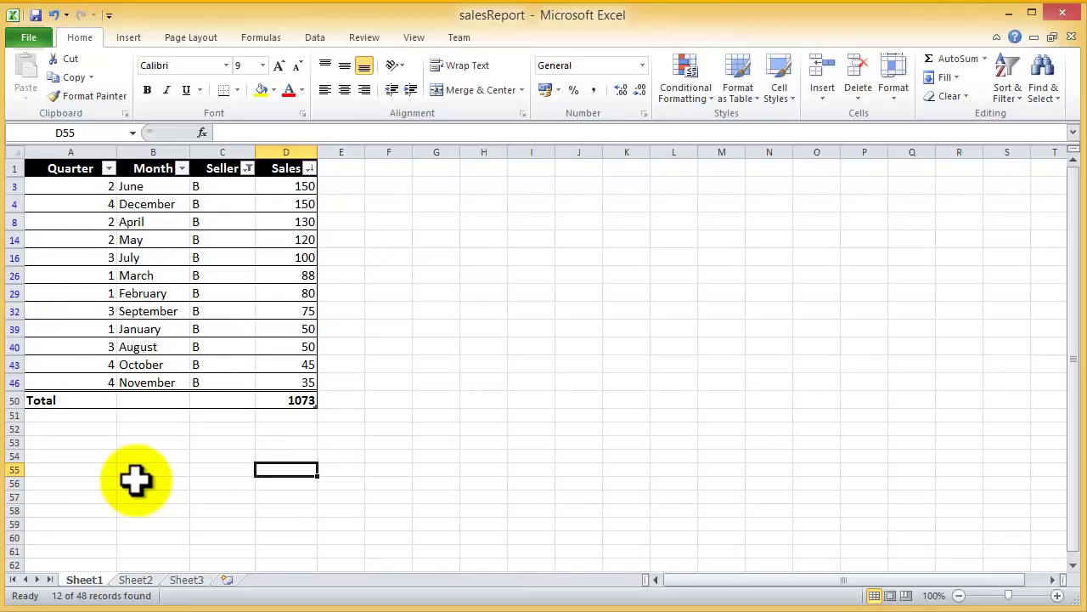
Cycle seller B's Sales total through Average, Max and Min, then back to Sum (1073).
click(301, 401)
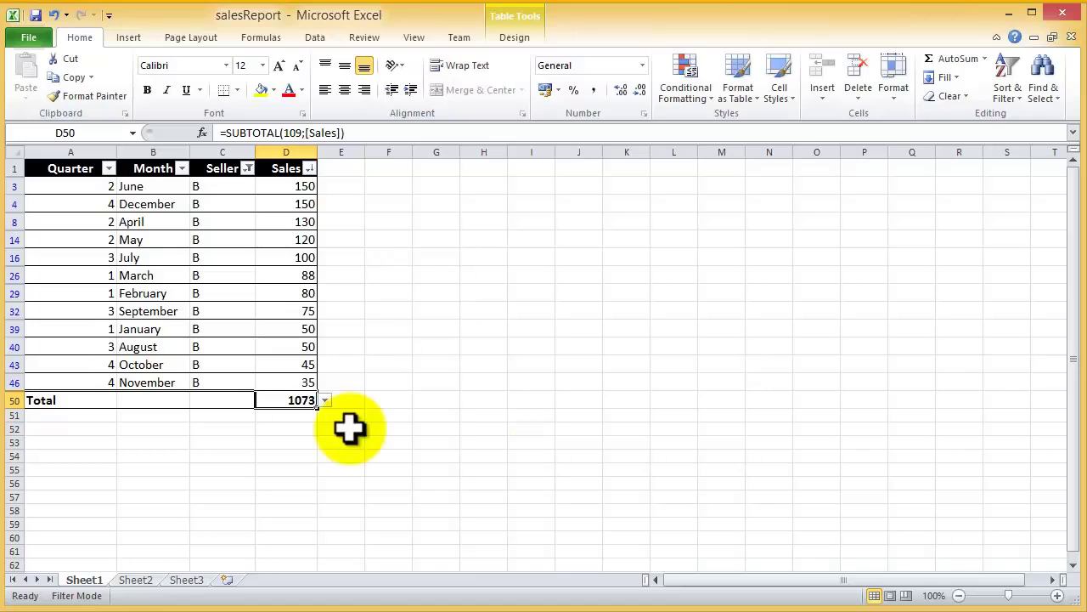
click(325, 400)
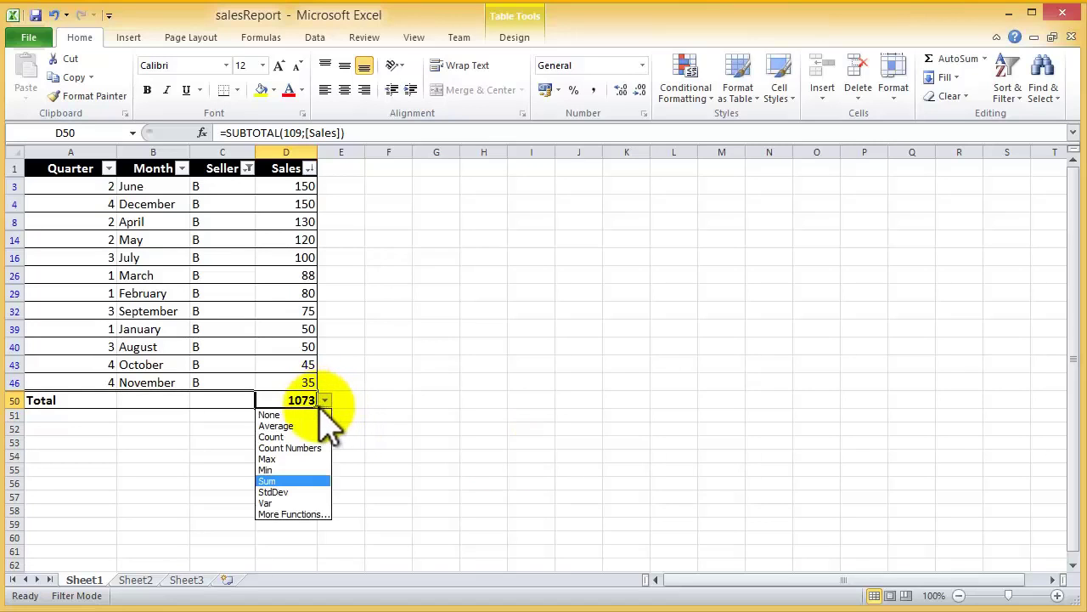
click(280, 425)
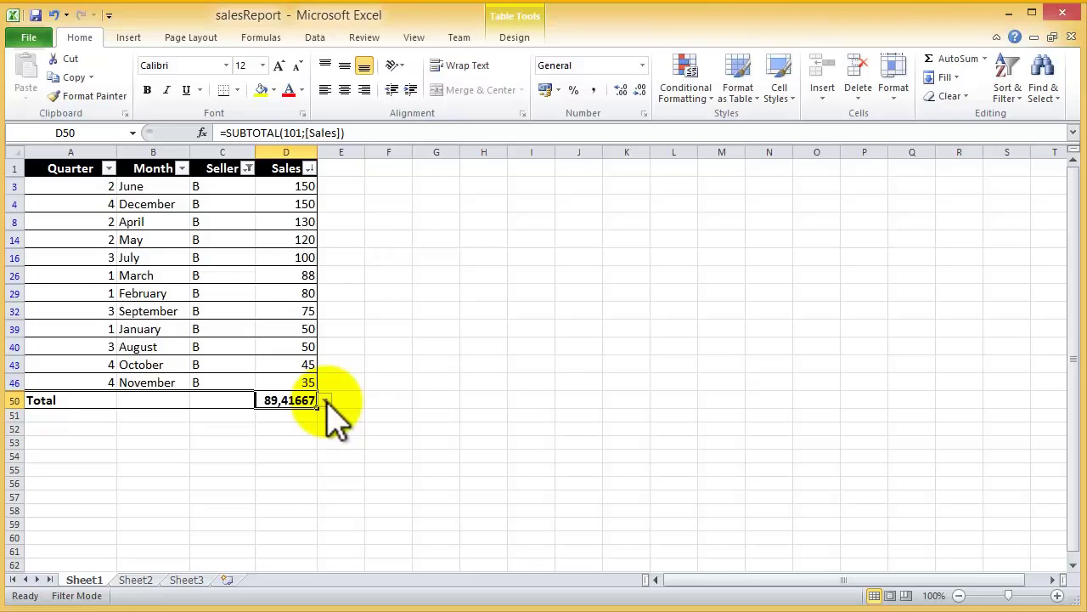
click(325, 400)
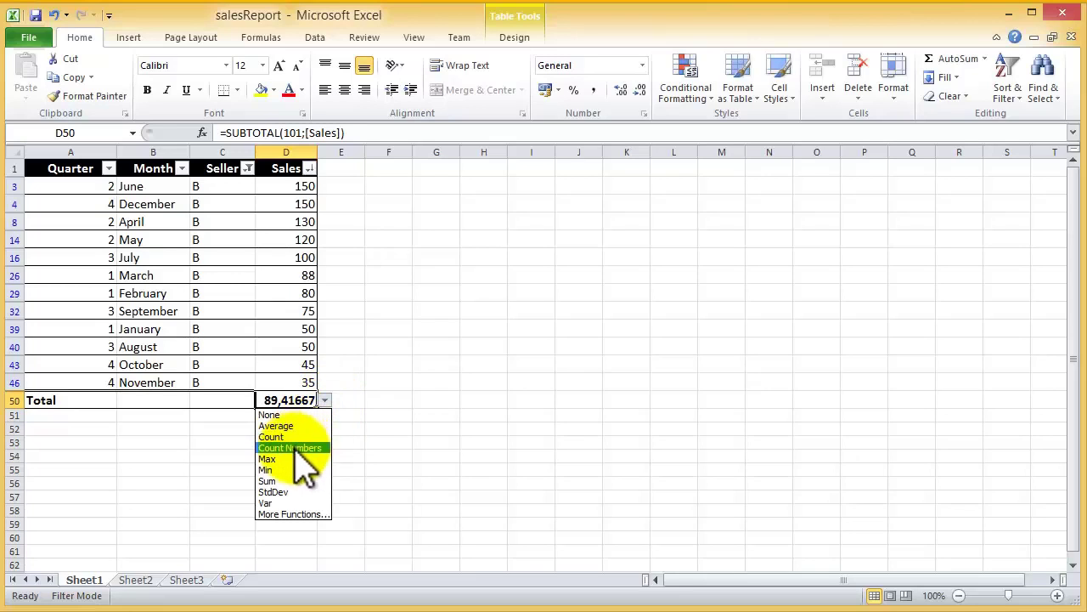
click(293, 459)
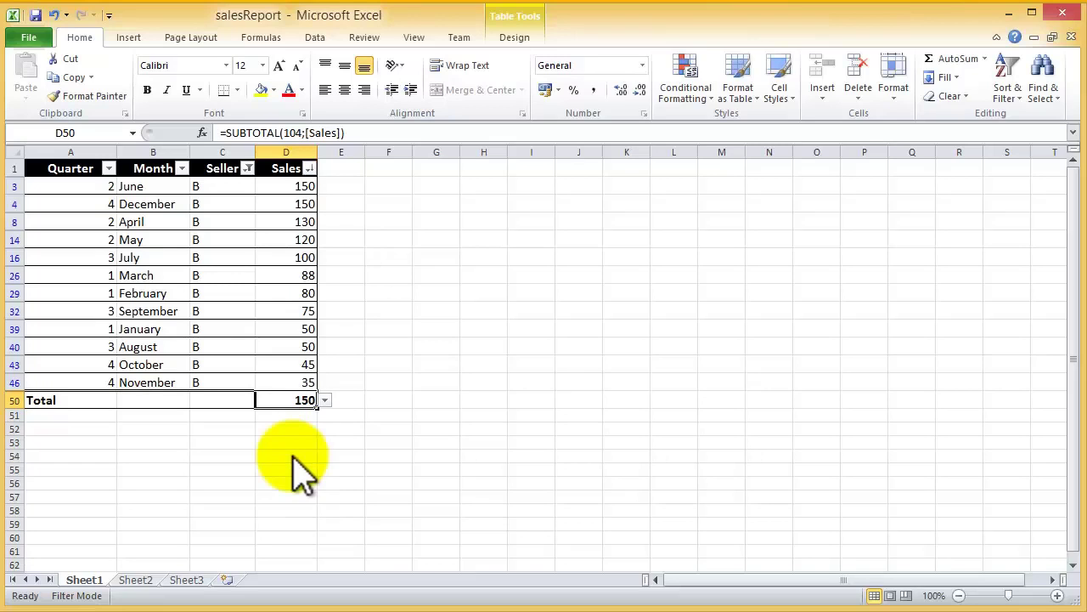
click(325, 400)
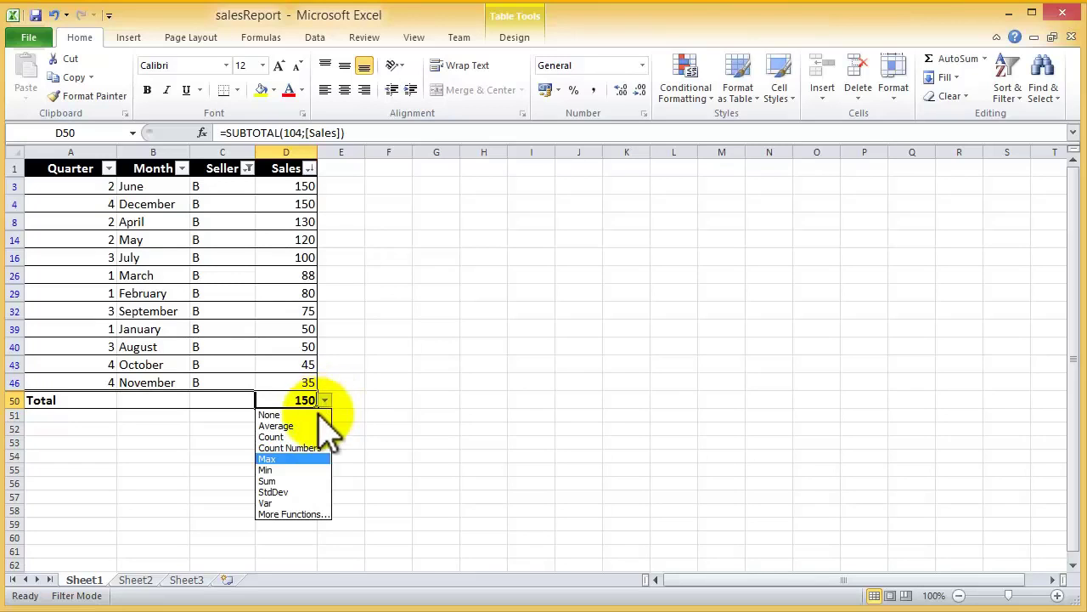
click(293, 470)
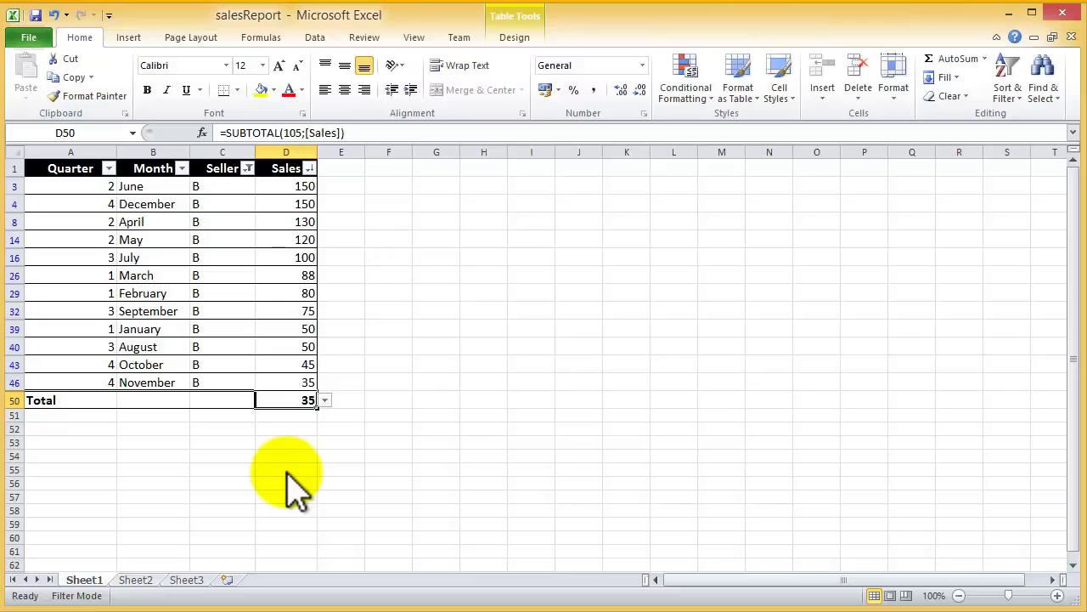
click(325, 401)
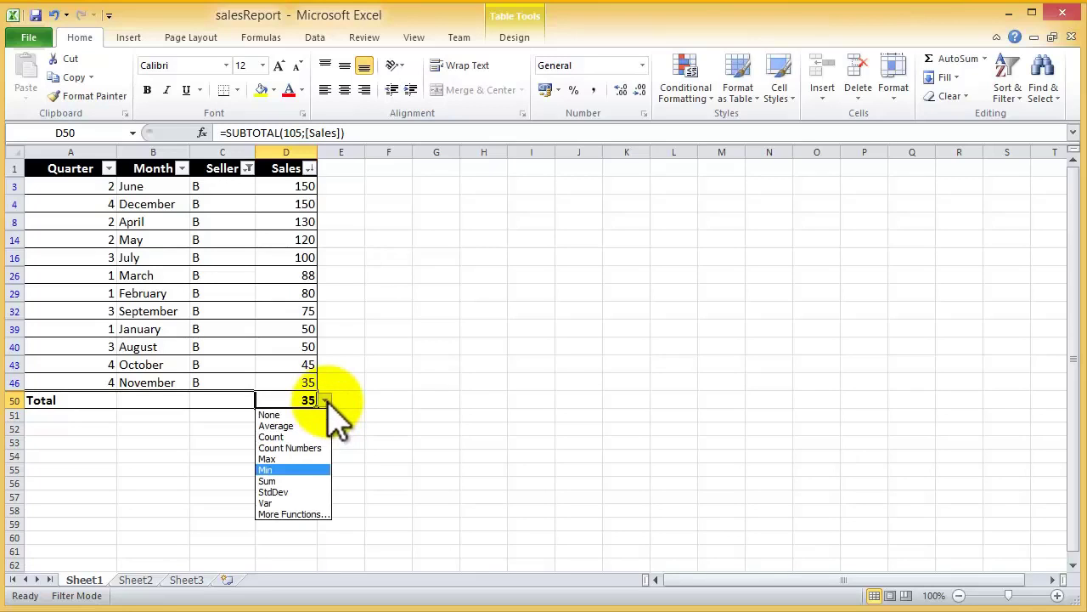
click(297, 482)
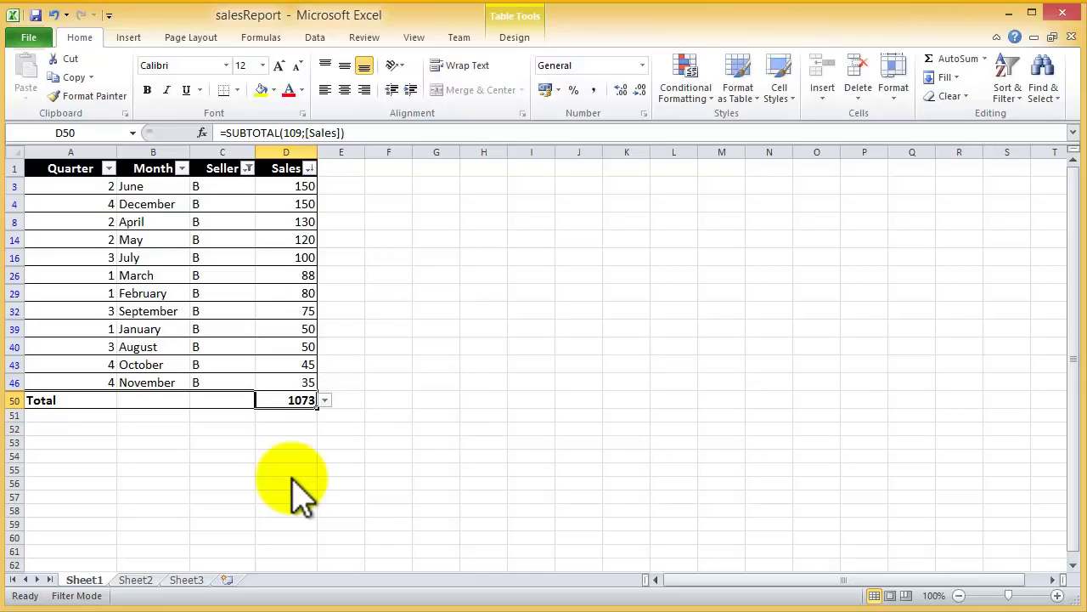
Reselect all sellers in the Seller filter so rows for A through D show again.
click(247, 169)
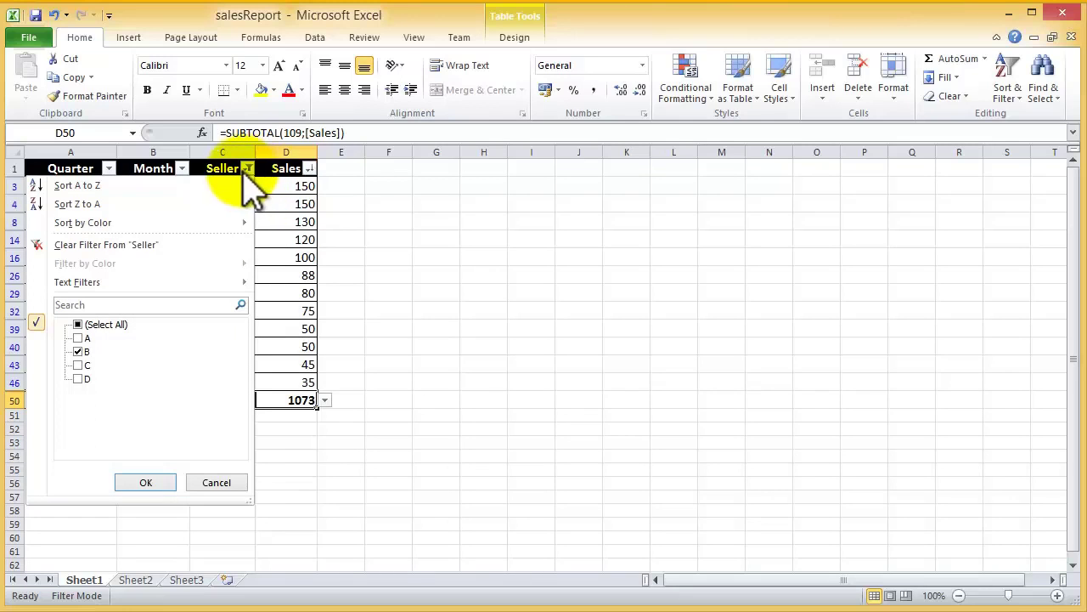
click(78, 324)
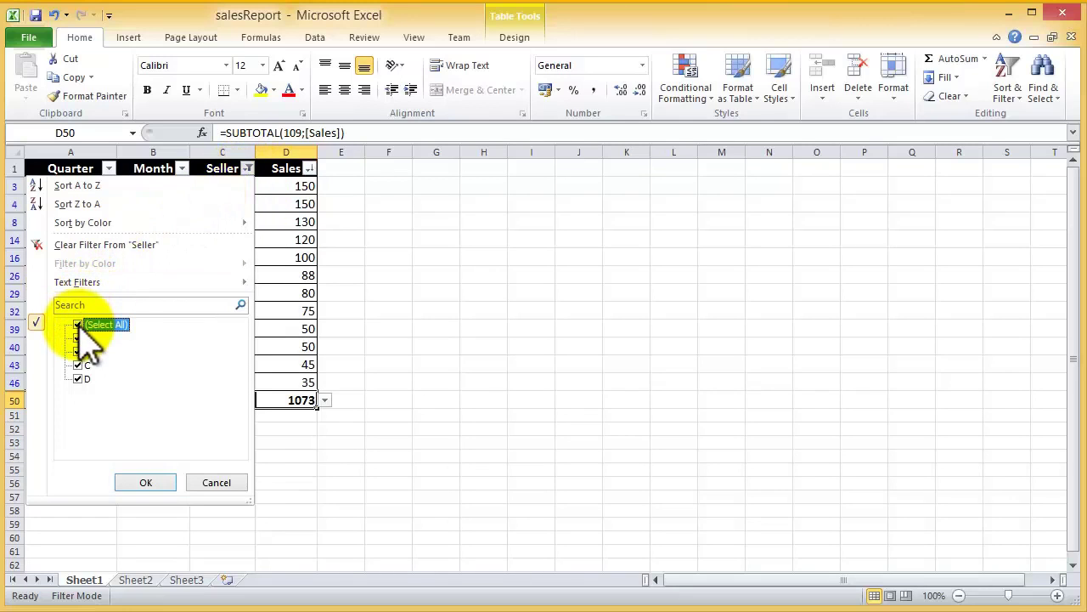
click(142, 490)
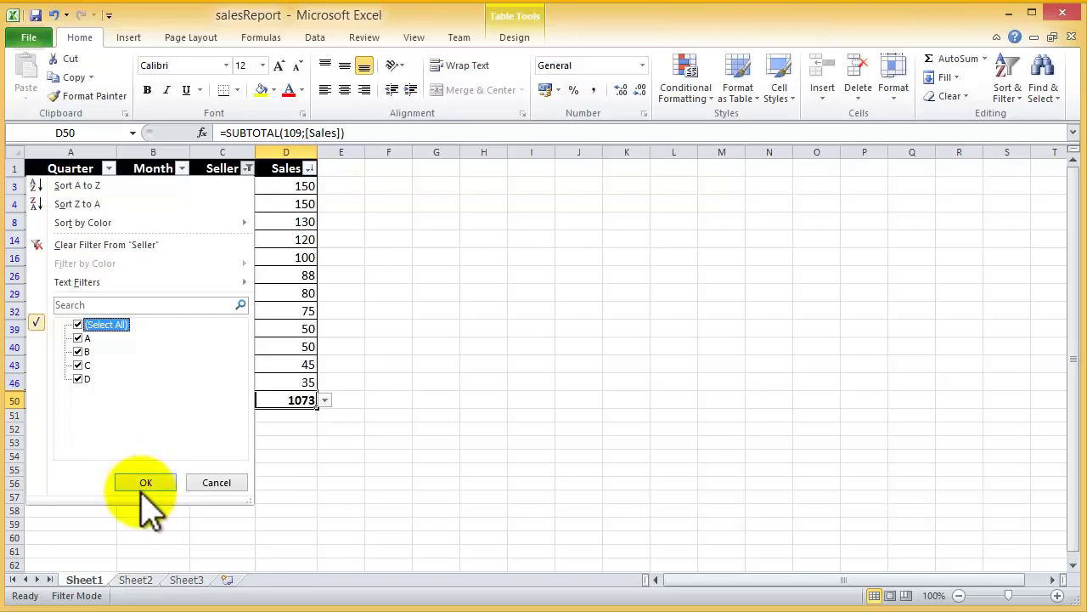